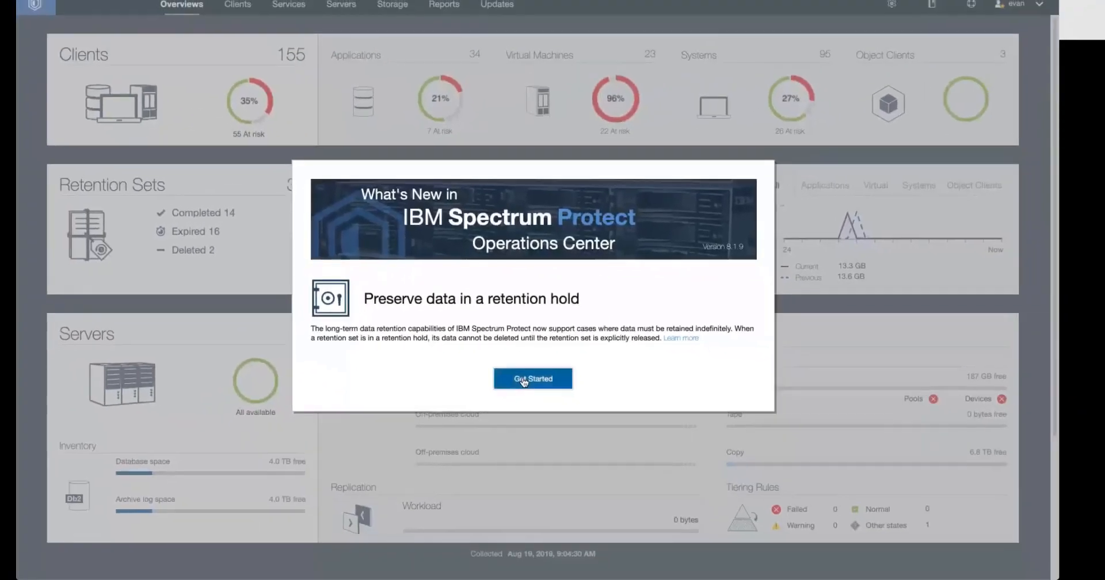
Dismiss the What's New notice and open the overview of retention holds
click(524, 381)
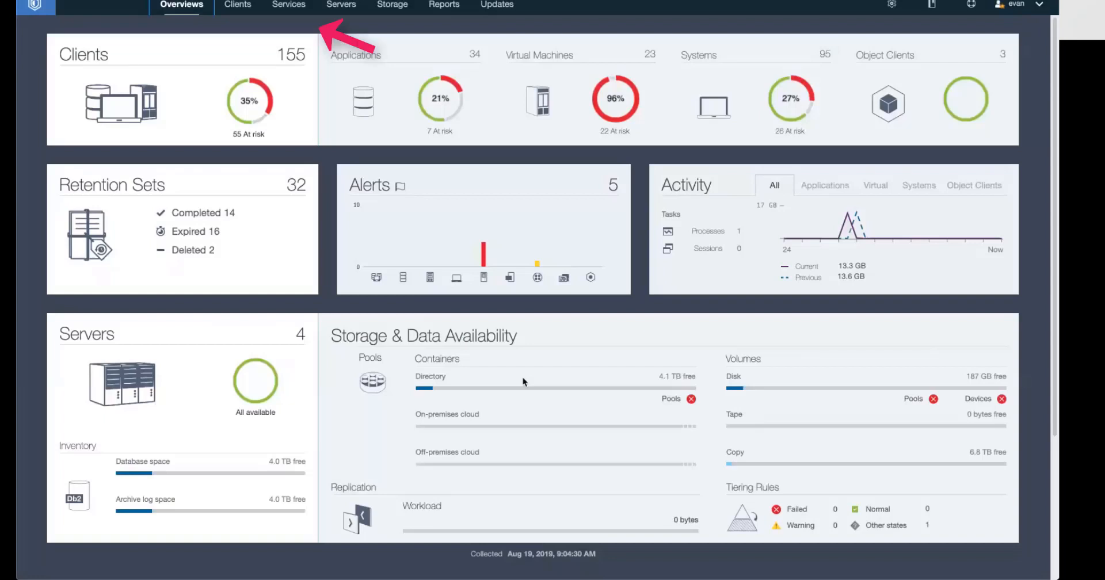
click(289, 4)
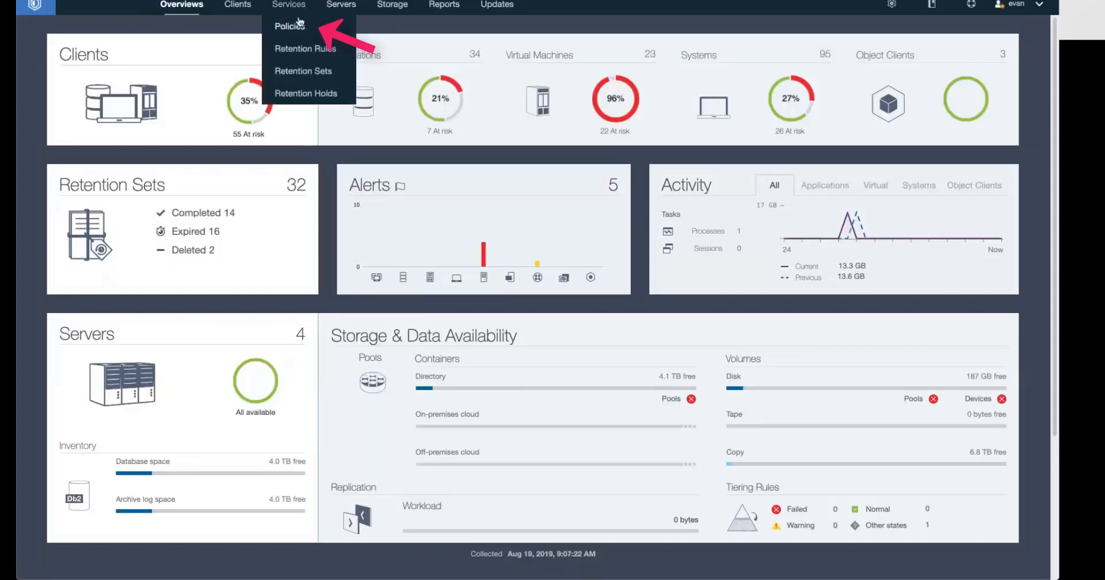
click(310, 94)
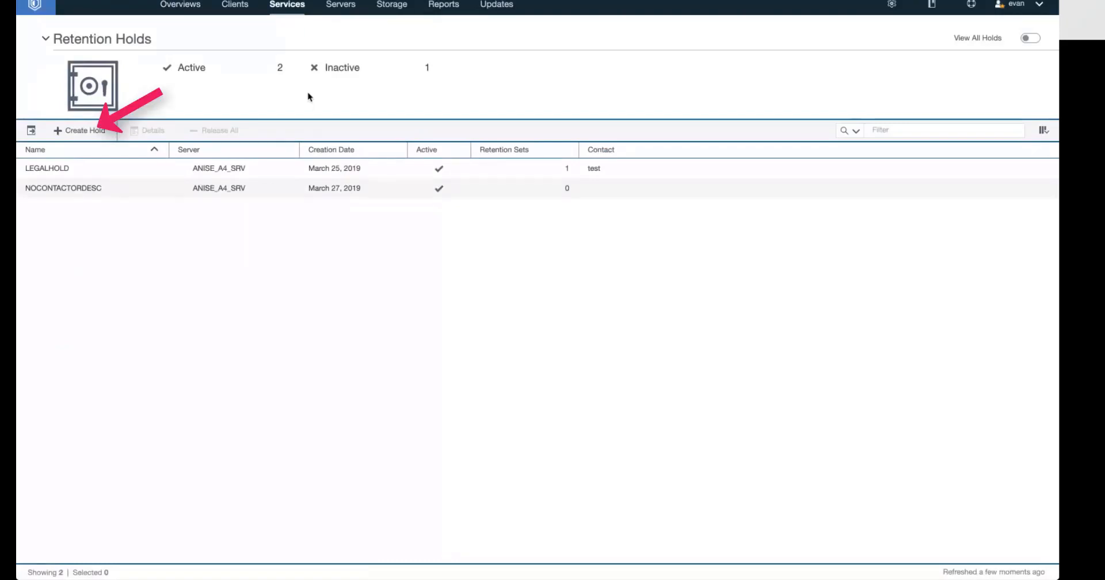
Start a new retention hold named case123 with the description "legal case for" and the contact's e-mail
click(81, 131)
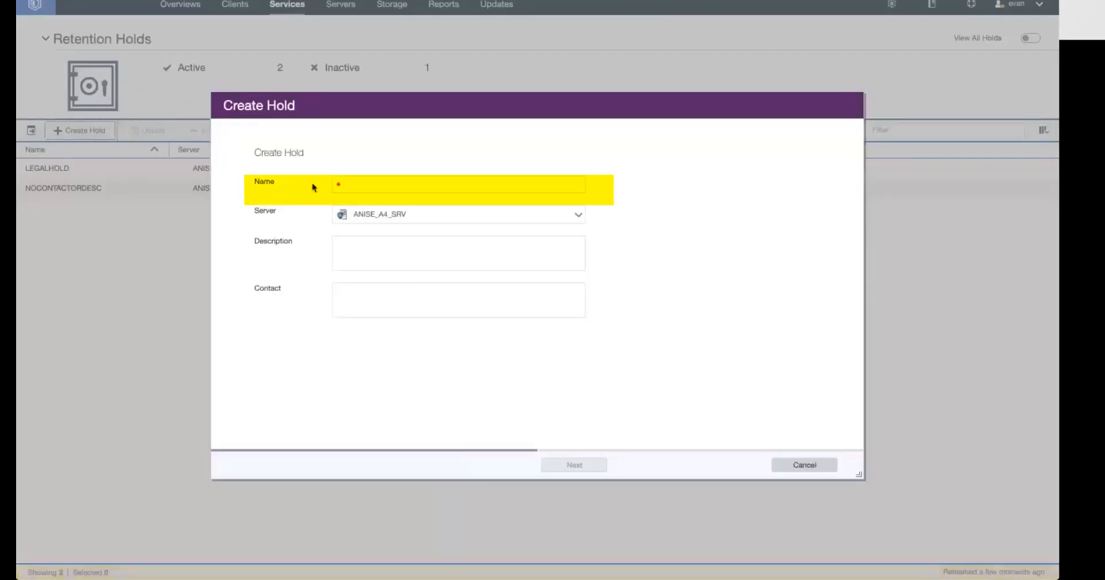
click(353, 184)
text(case123)
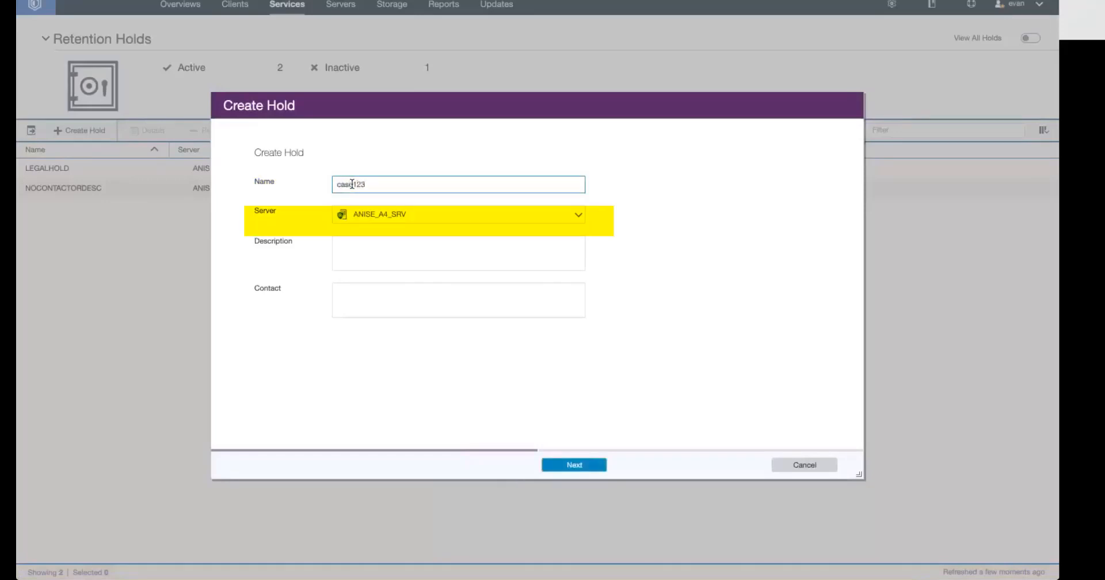
click(357, 260)
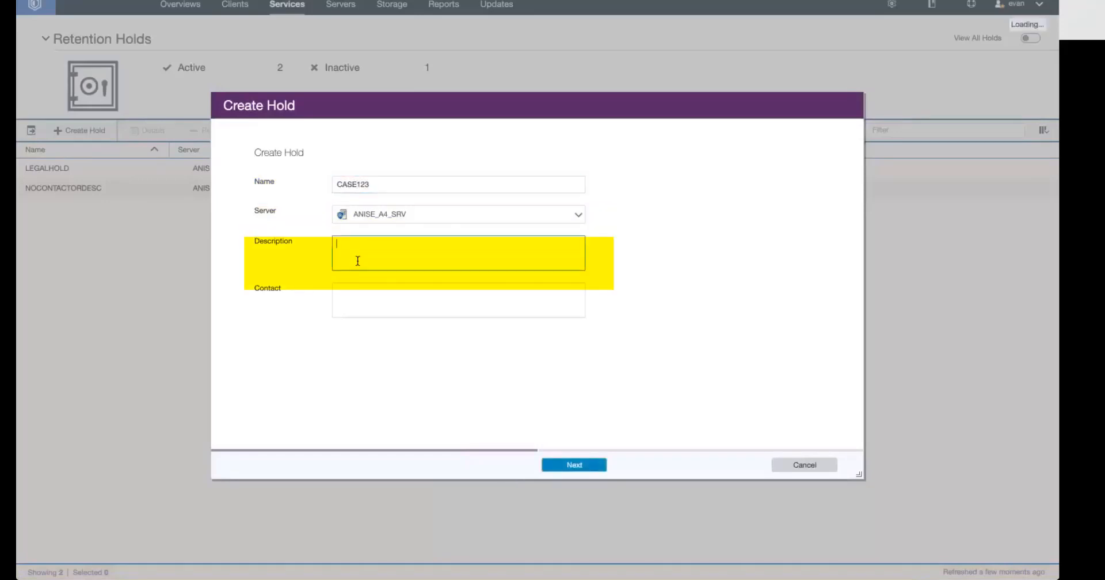
text(legal case for)
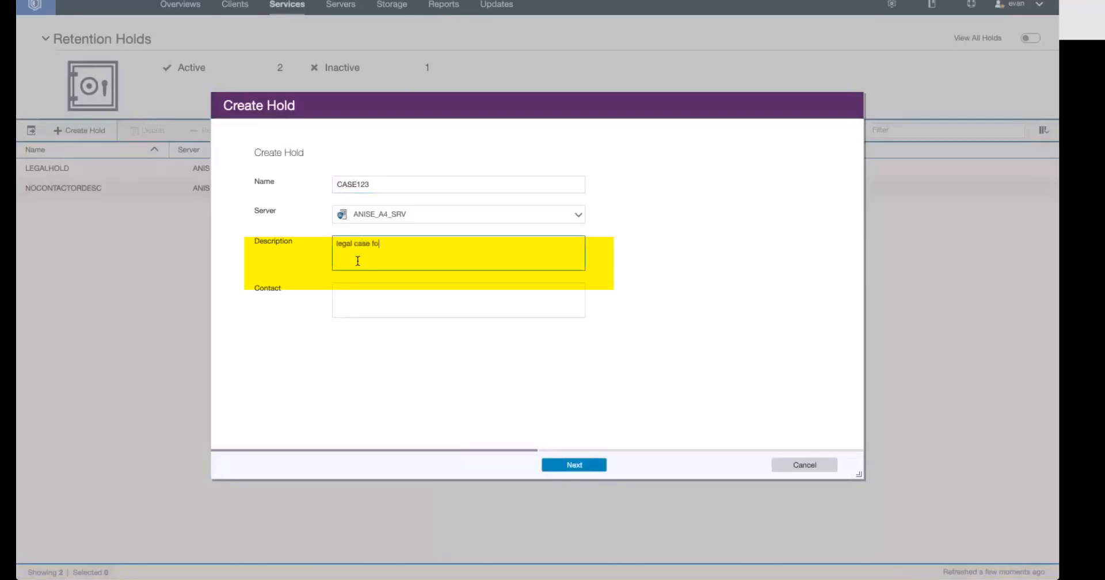
click(371, 307)
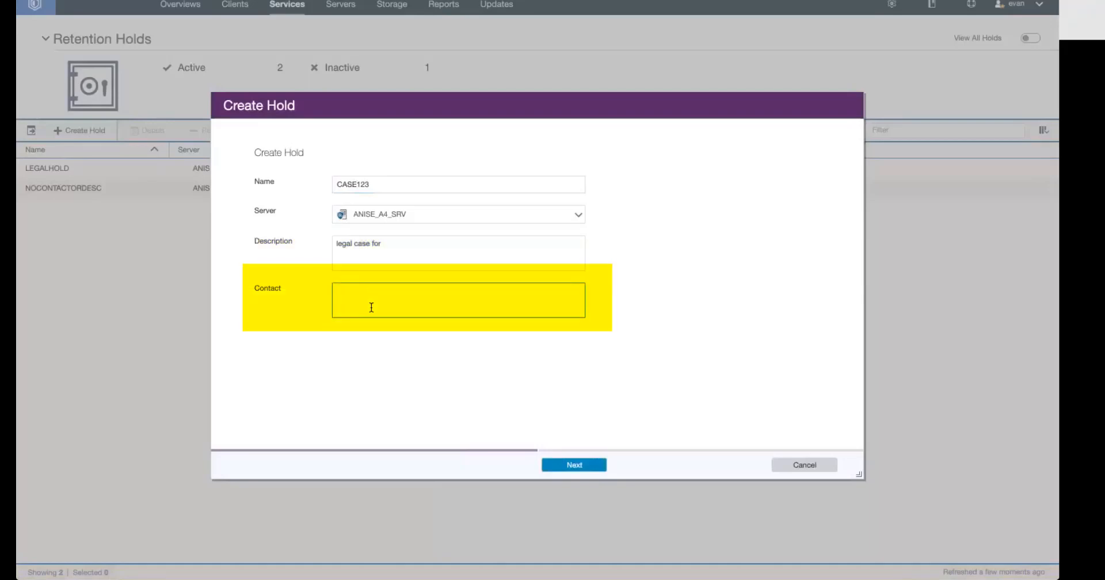
click(574, 467)
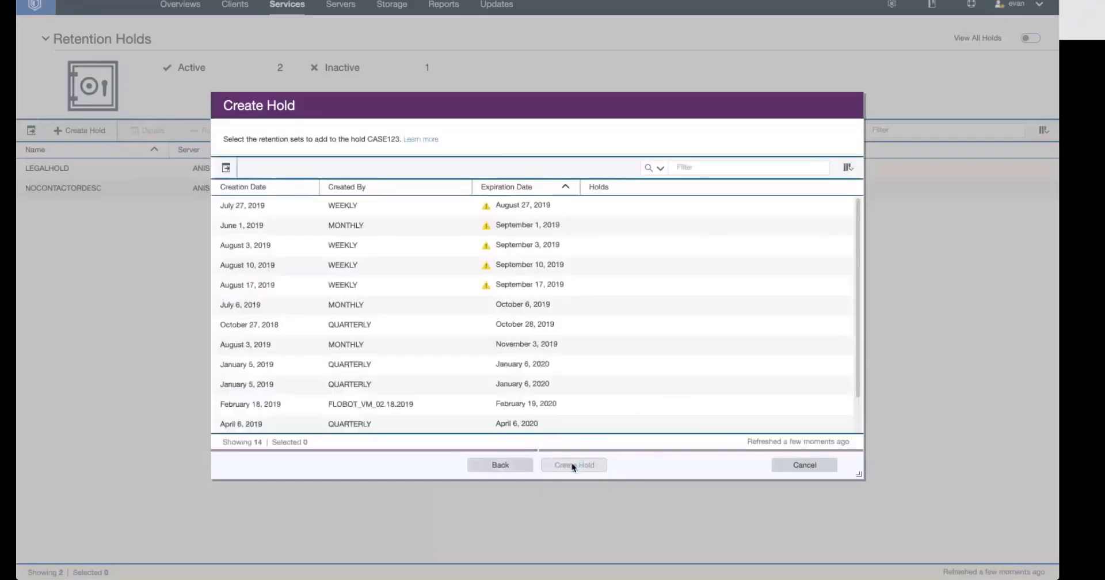
Choose the monthly sets from July 6 and August 3, 2019 and the quarterly sets from October 27, 2018 and January 5, 2019
click(397, 206)
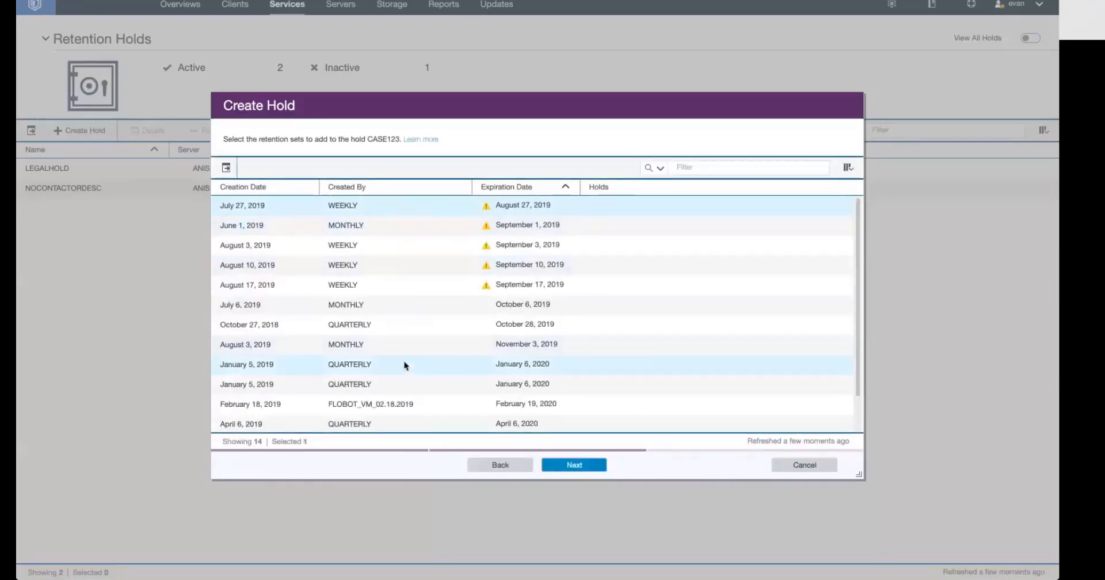
click(404, 365)
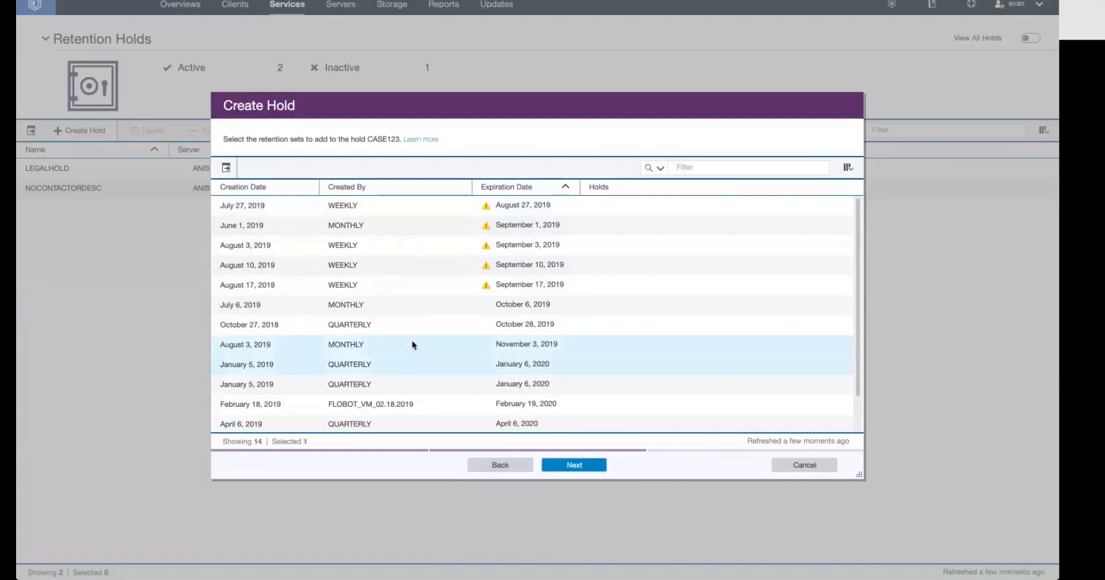
ctrl+click(412, 345)
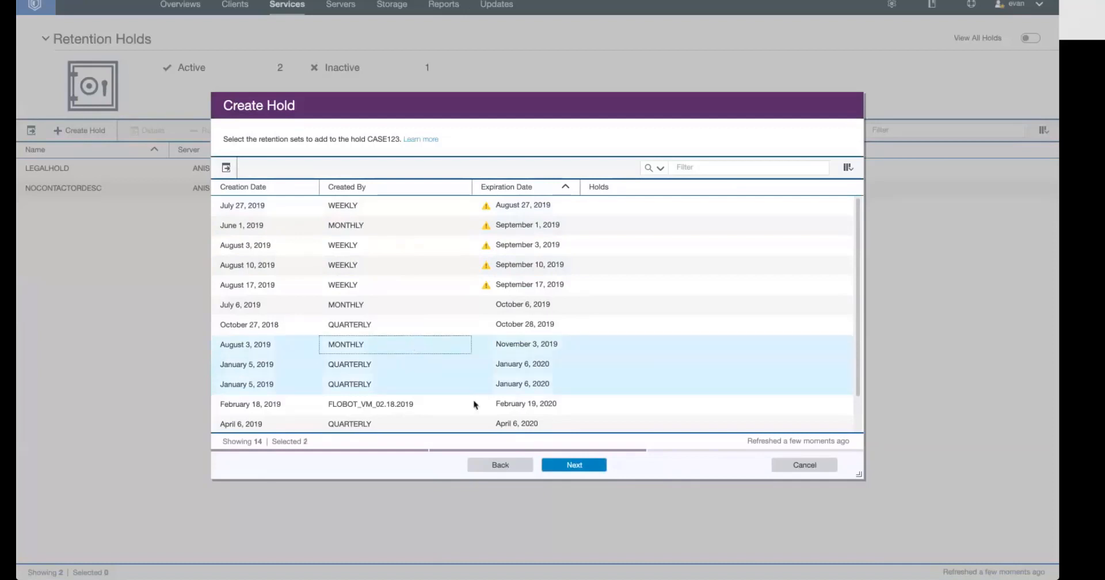
click(565, 466)
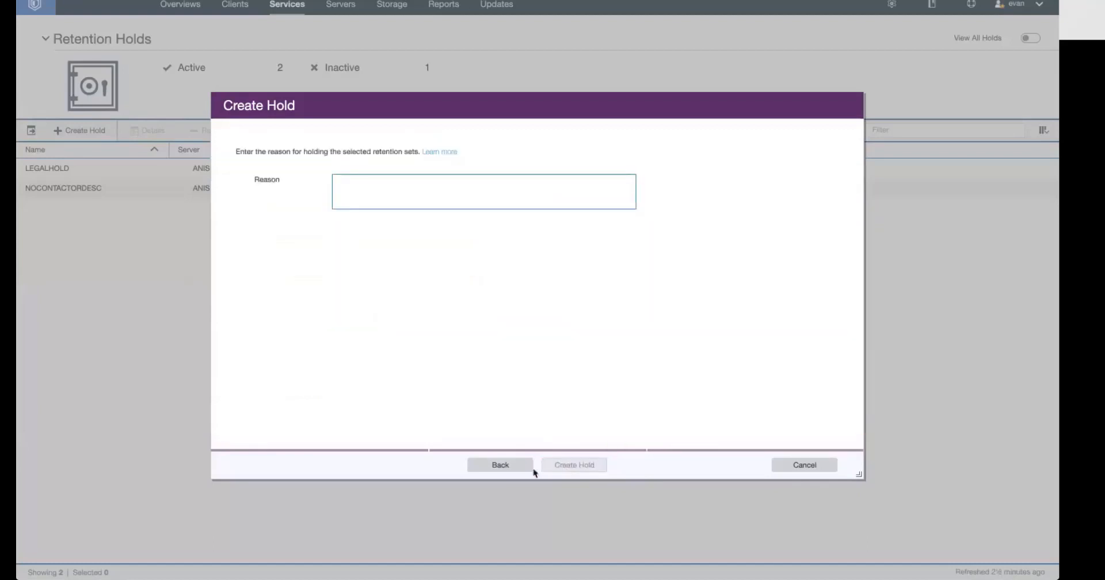
Give "exhibit a has xyz data" as the reason for holding the sets and create the hold
text(exhibit a)
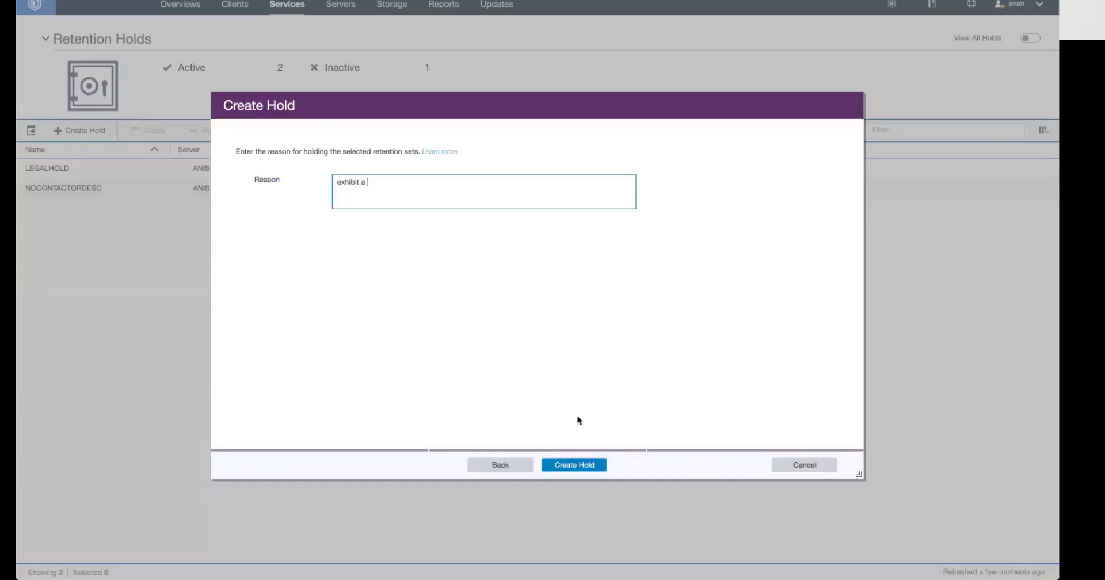
text(has xyz data)
click(574, 470)
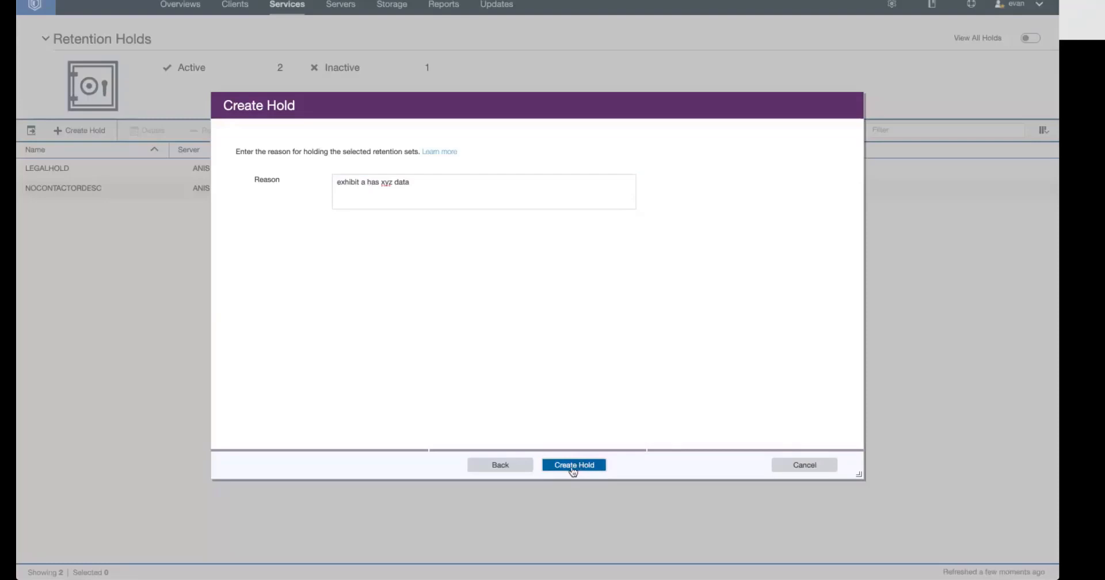
click(574, 466)
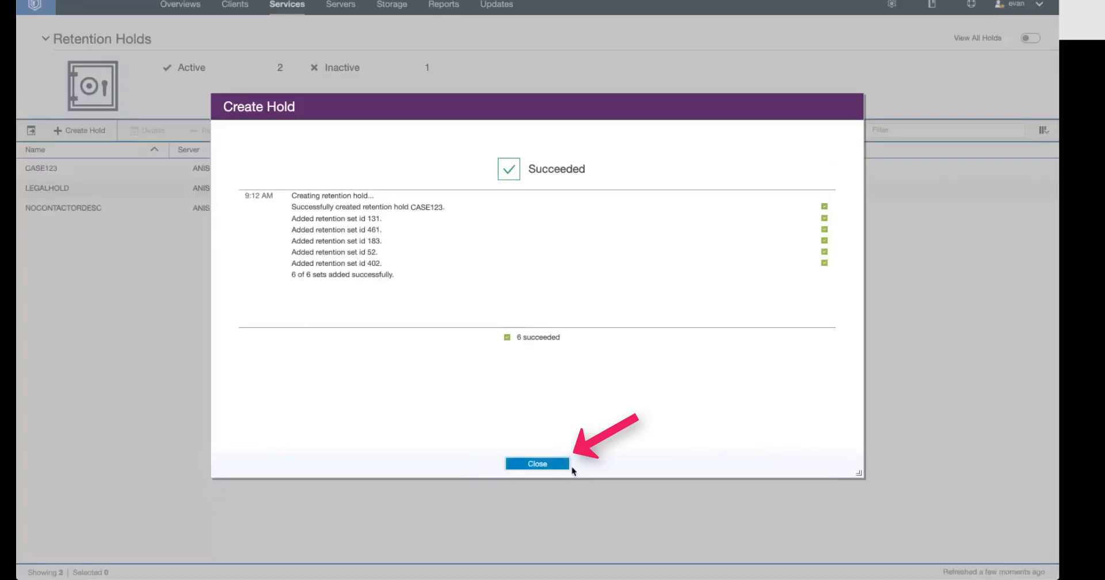
click(557, 465)
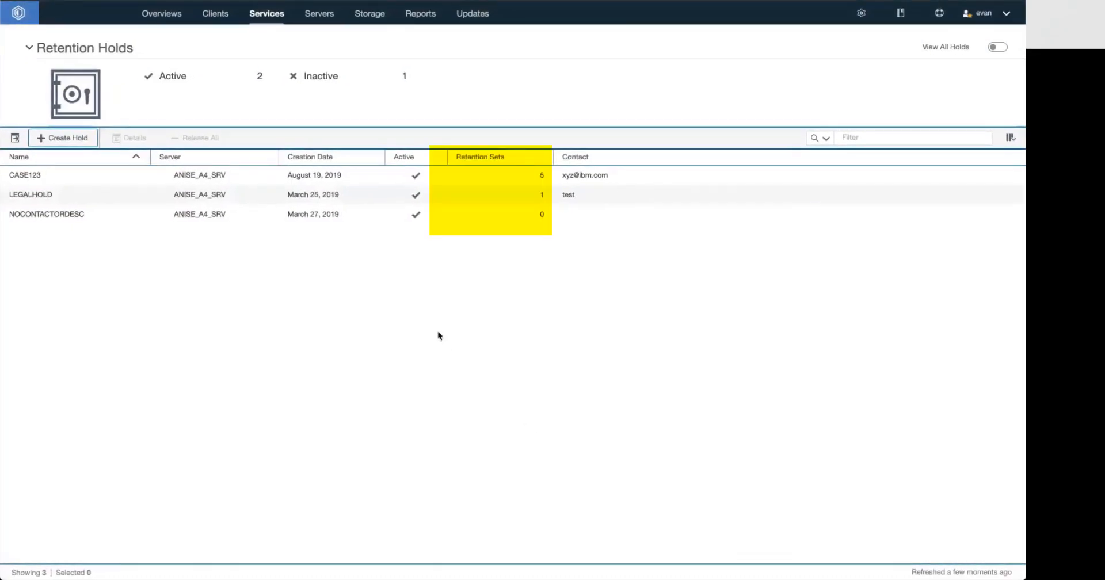
Release the August 3, 2019 monthly retention set from hold CASE123 with the reason "not required for legal case"
click(544, 178)
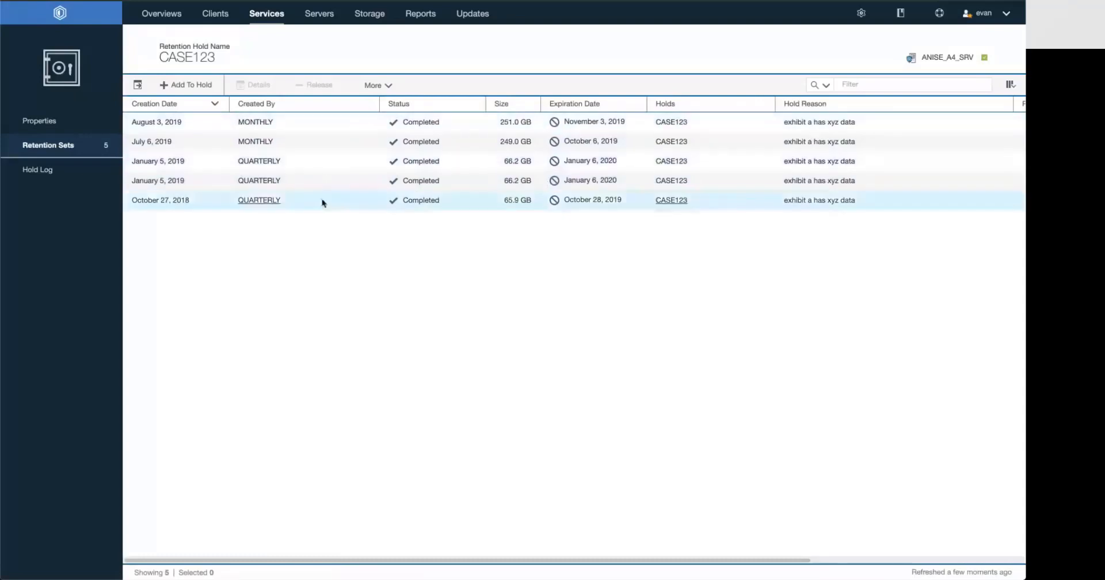
click(344, 122)
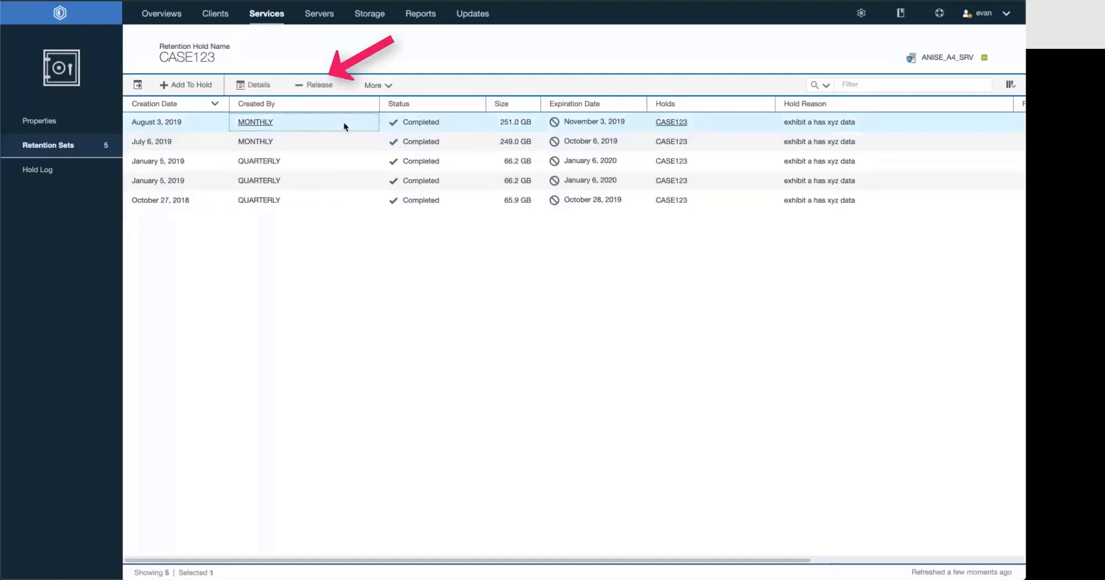
click(322, 87)
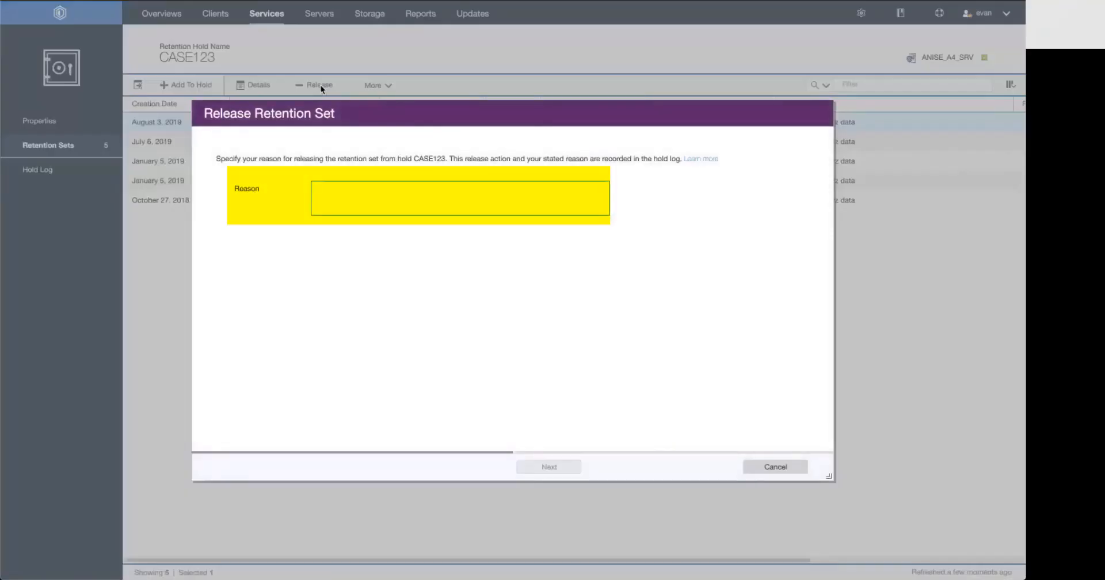
text(not required for)
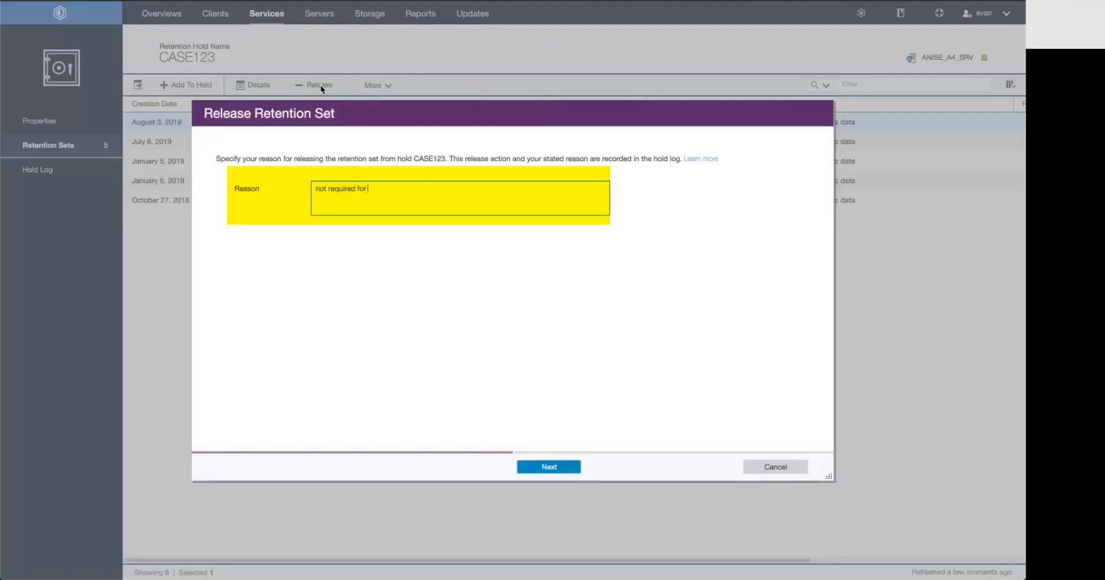
text( legal case)
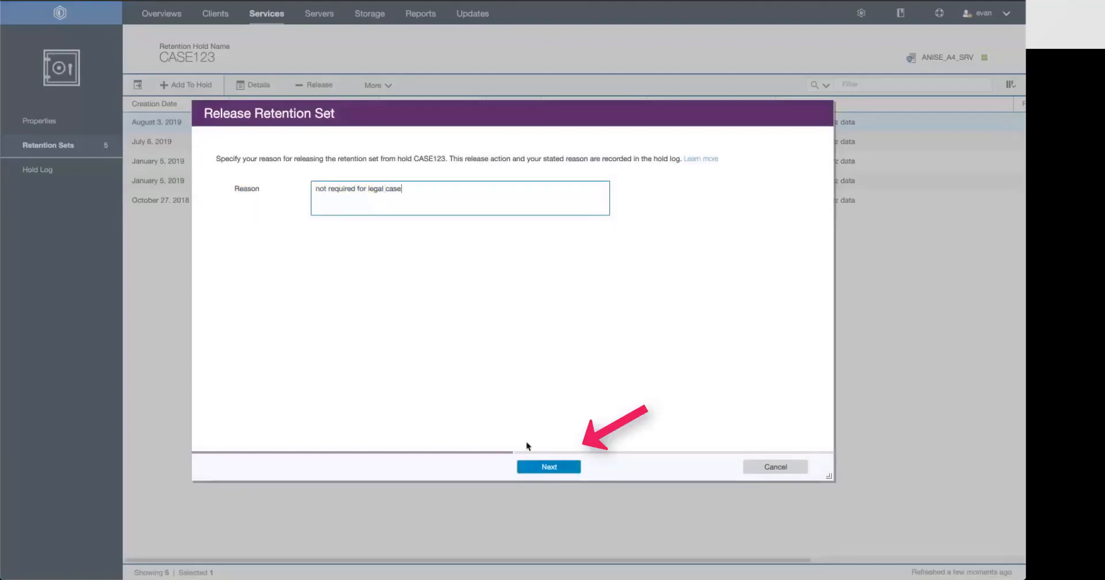
click(528, 467)
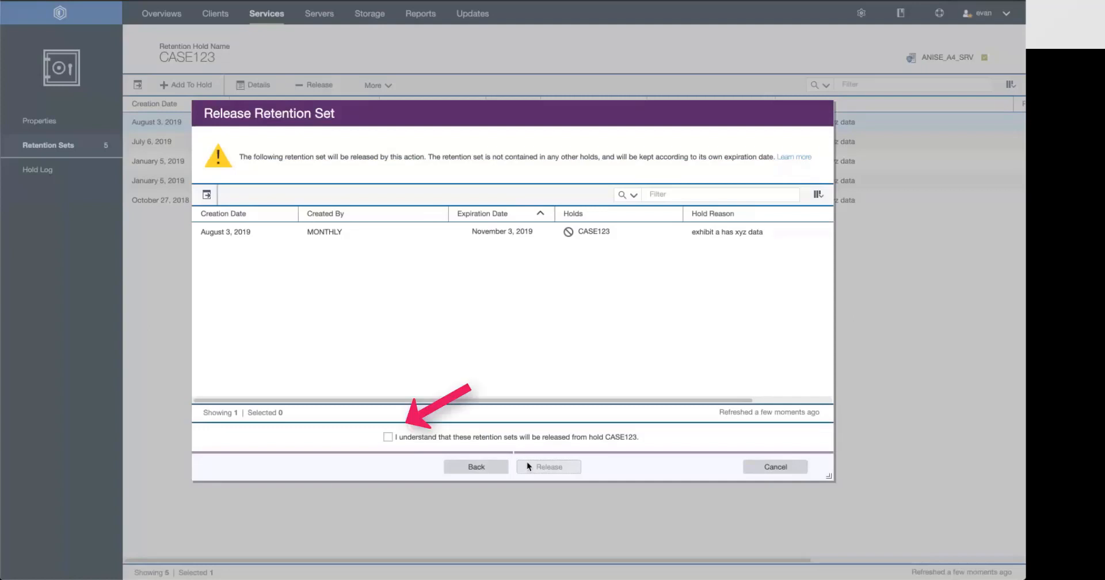
click(541, 439)
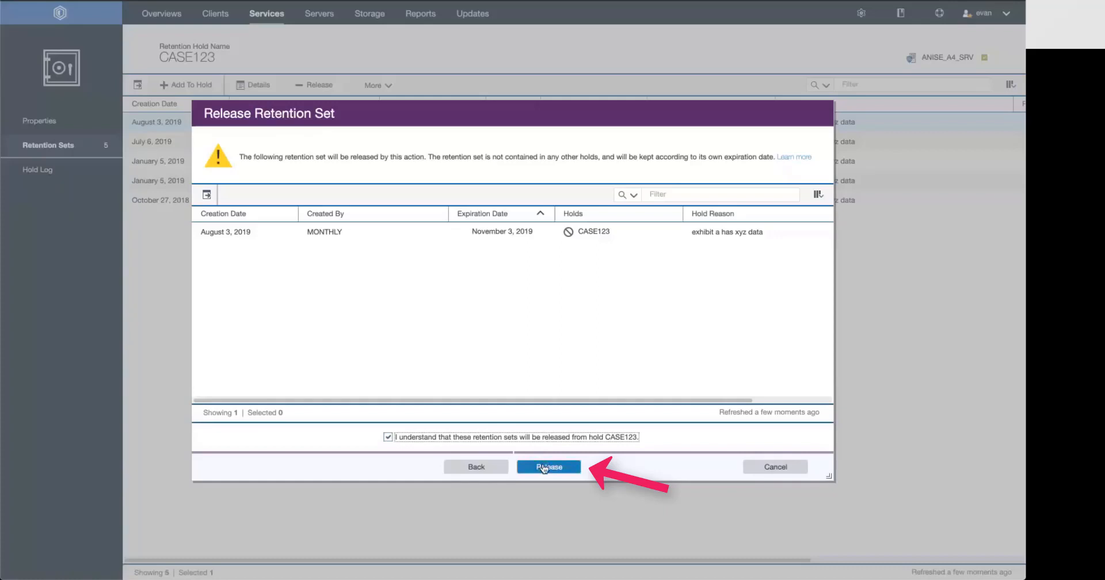
click(544, 468)
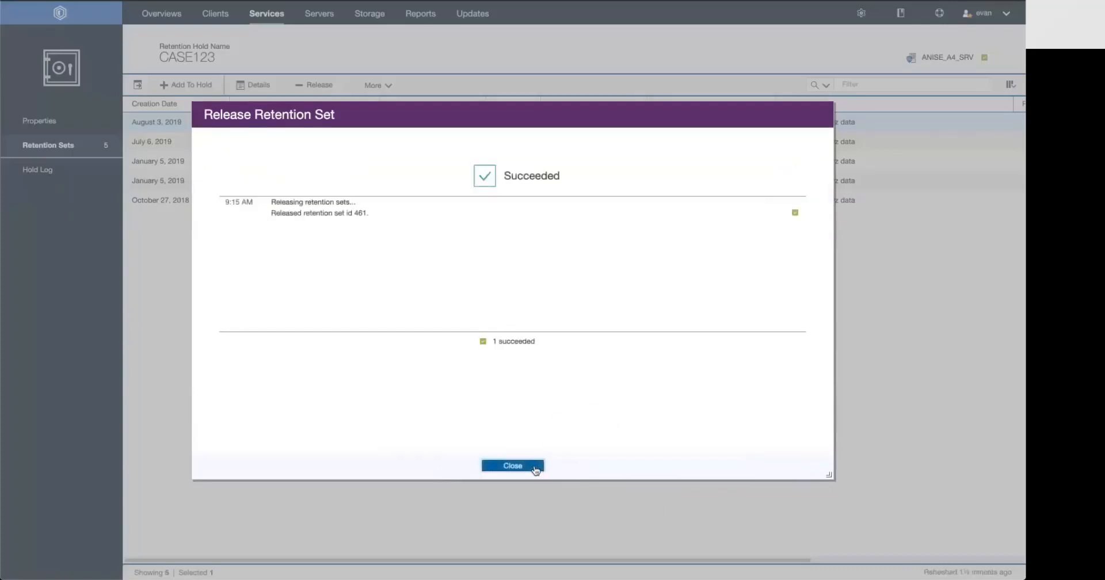
click(536, 468)
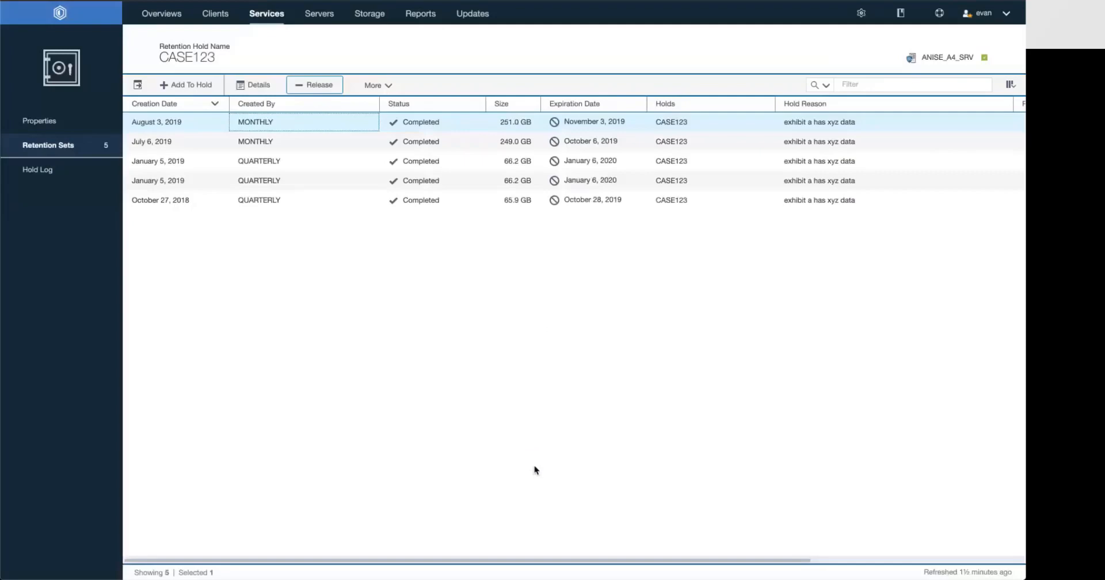
Add the FLOBOT_VM_02.18.2019 retention set to hold CASE123 with the reason "new data found"
click(338, 162)
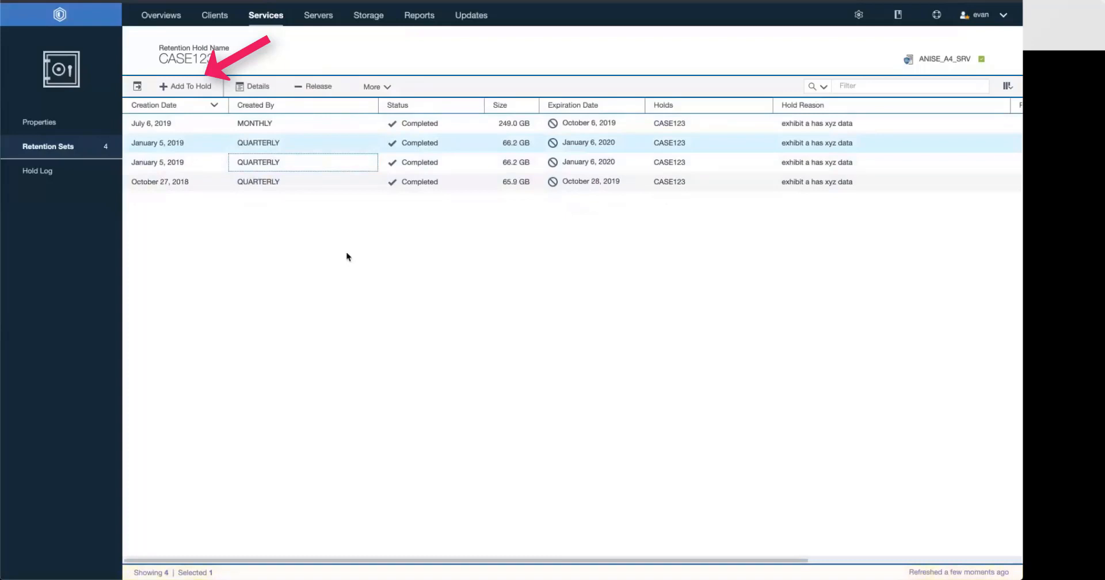
click(185, 88)
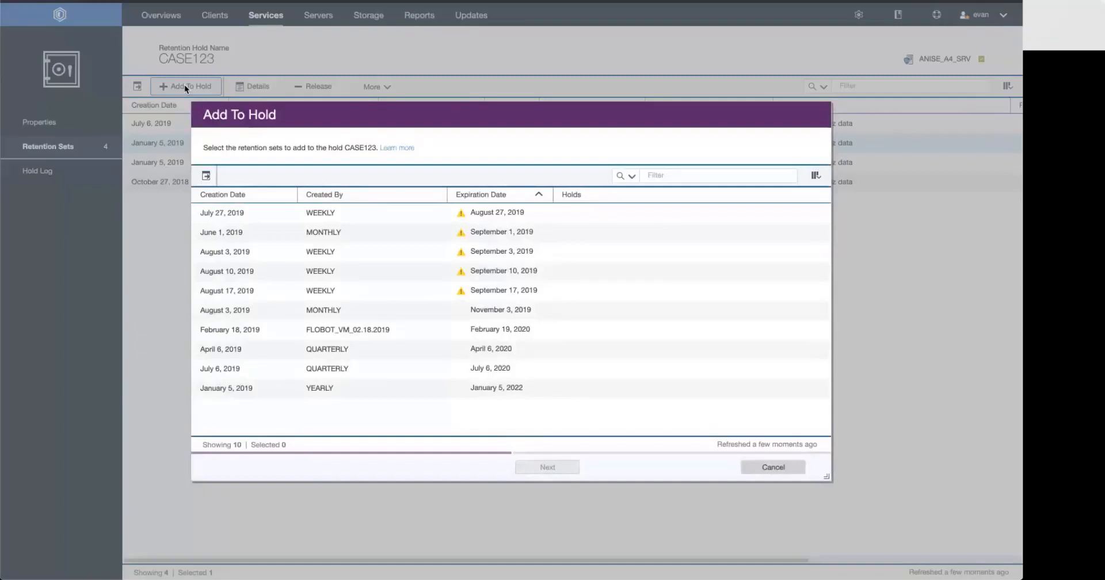
click(414, 327)
click(521, 473)
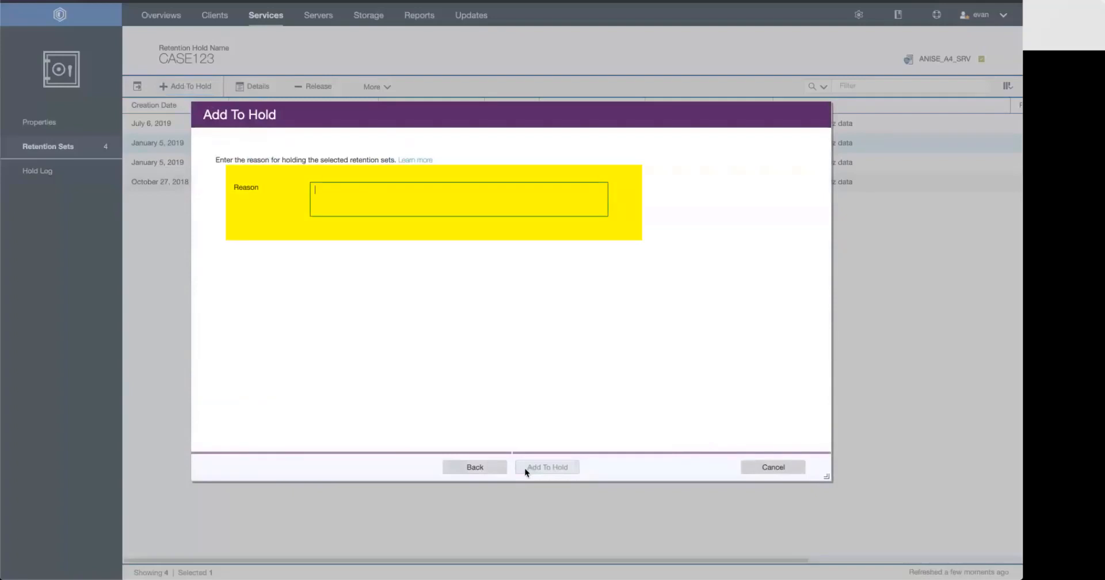
text(new data )
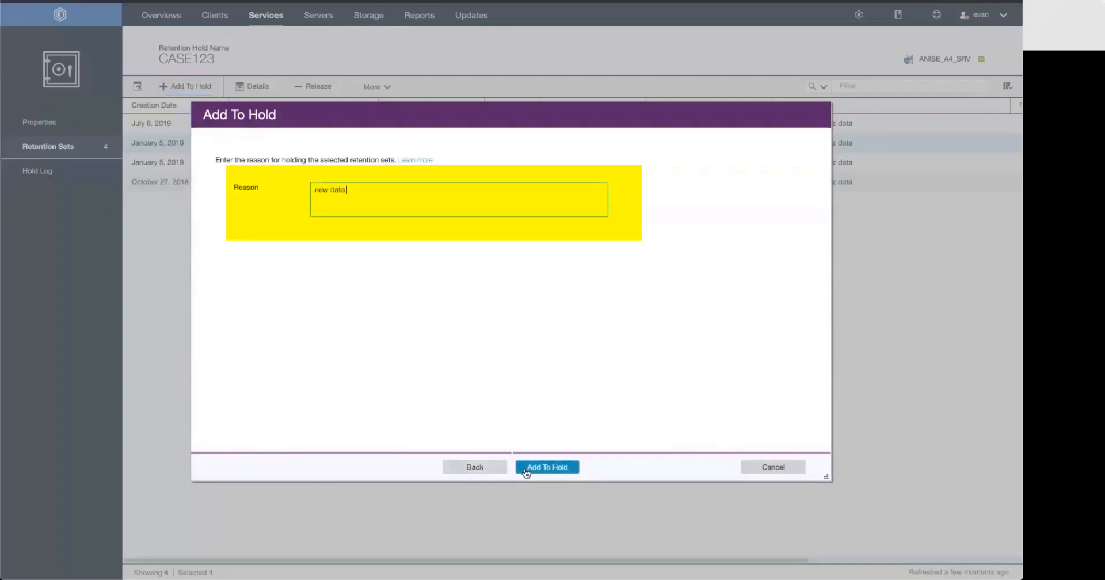
text(found)
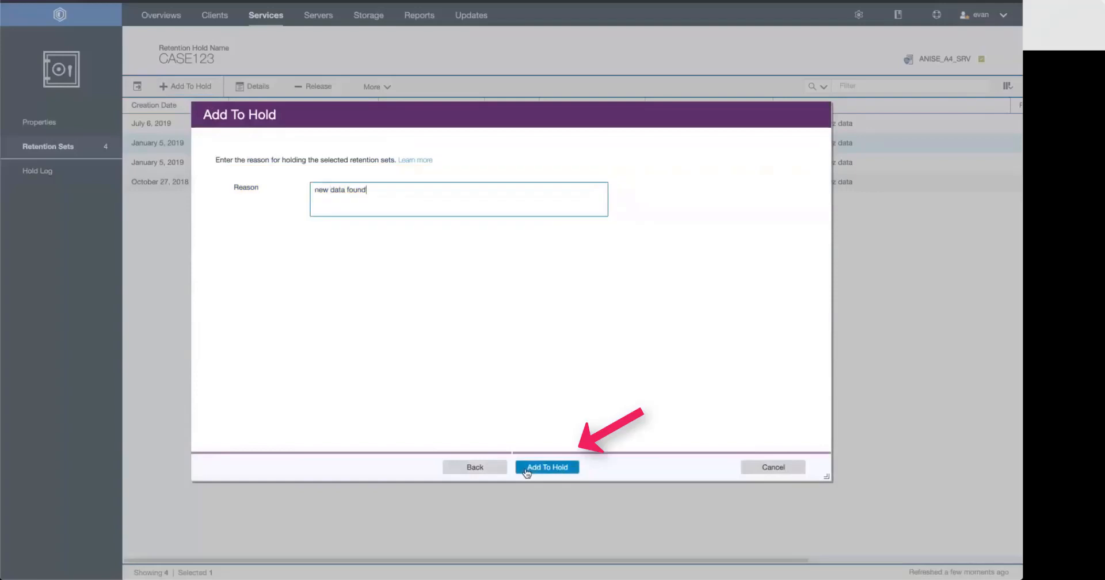
click(525, 472)
click(525, 470)
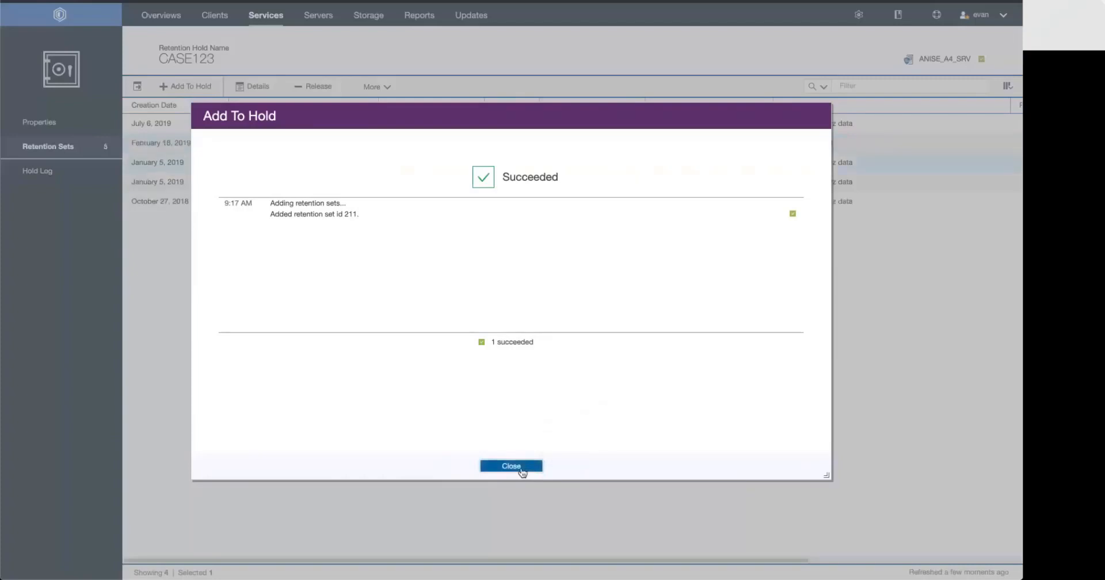
click(522, 470)
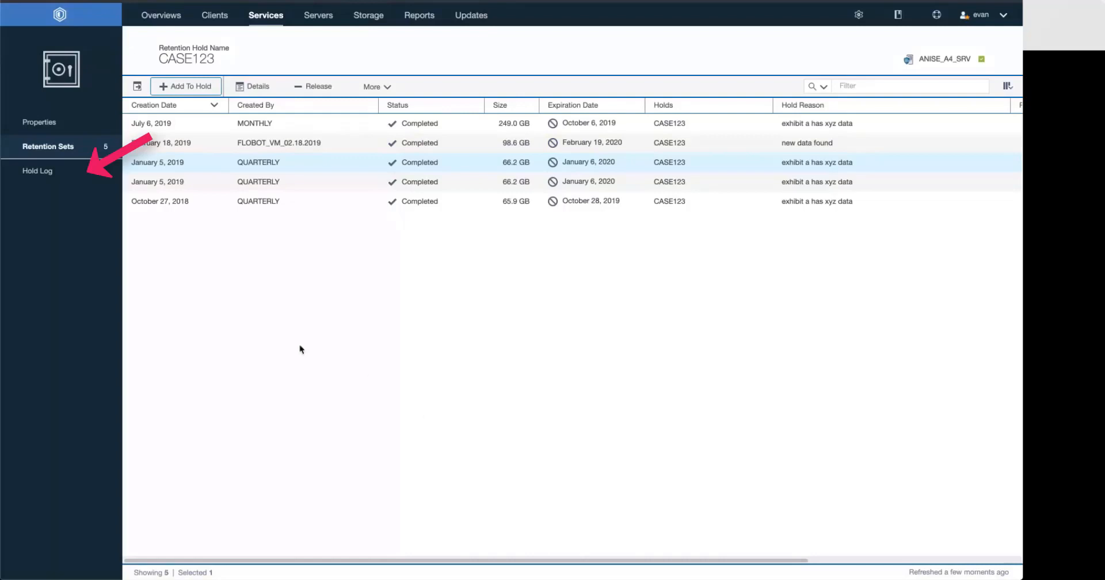
Review the hold log of CASE123 and open its properties for editing to examine the active setting, description and contact
click(67, 181)
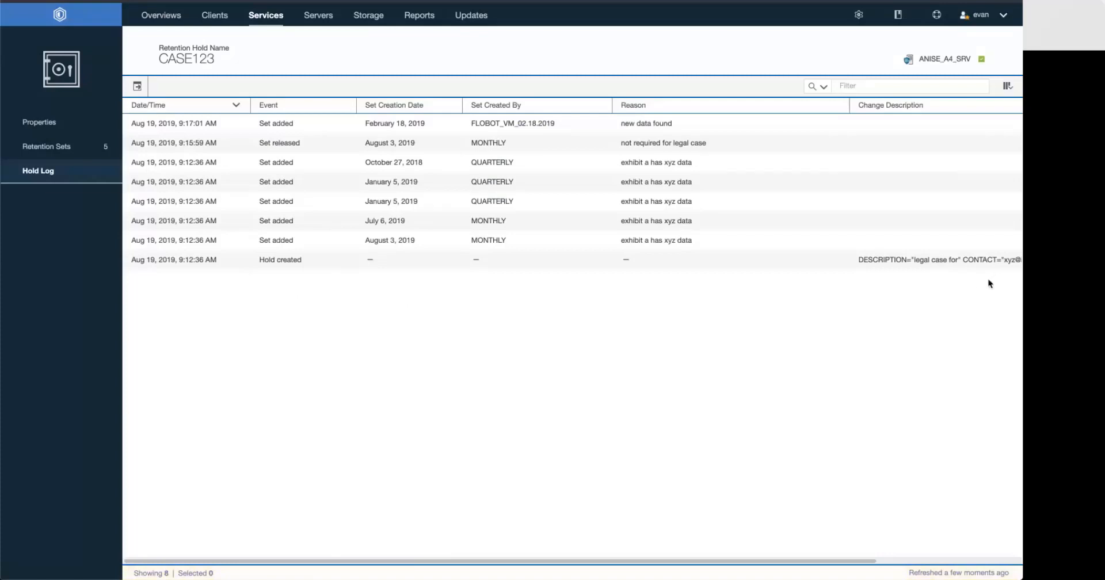
click(62, 123)
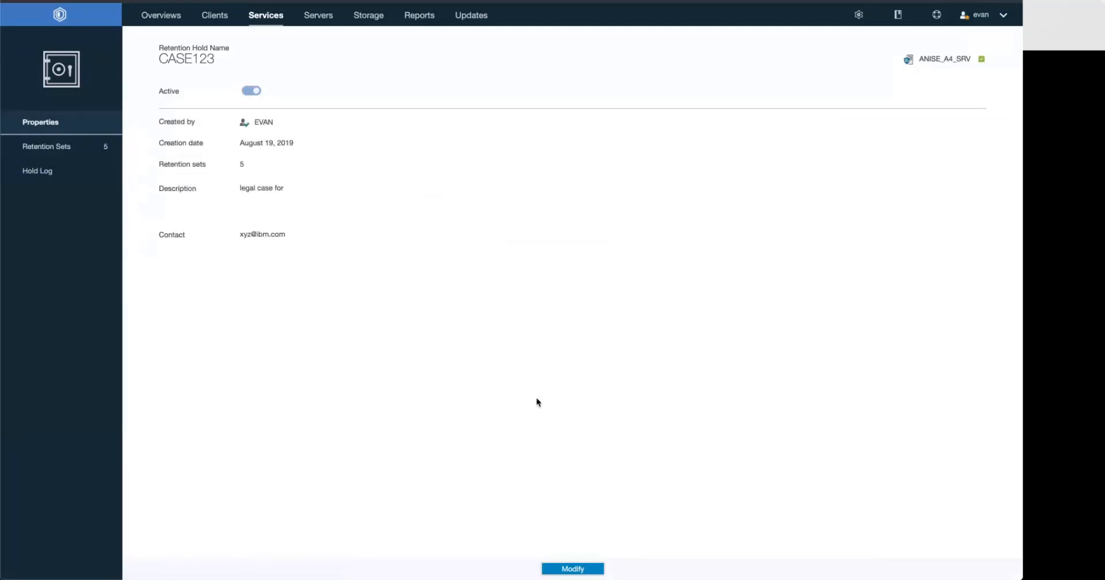
click(570, 568)
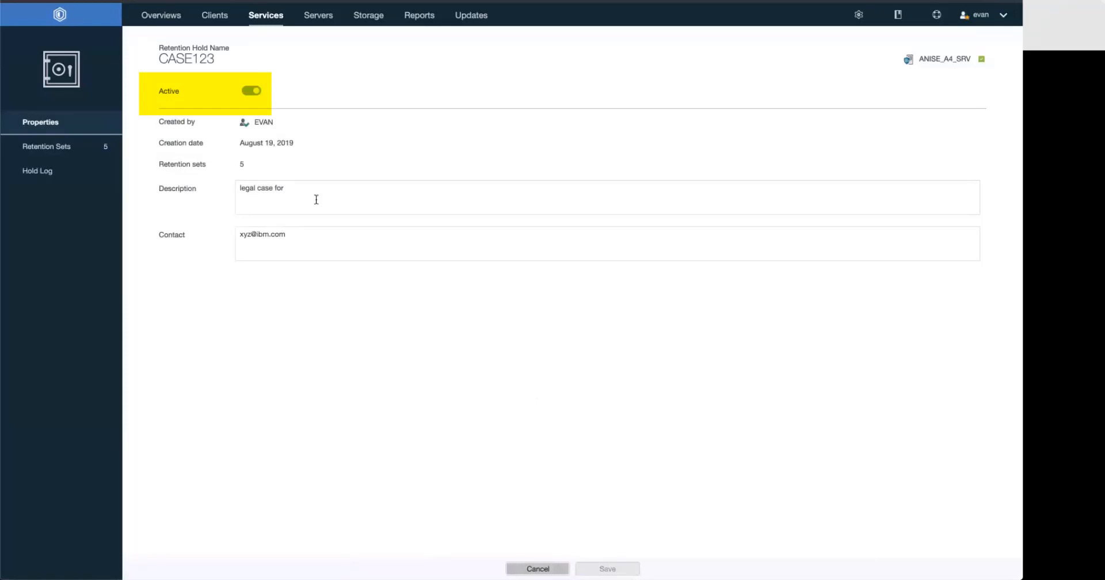
mouse_move(259, 95)
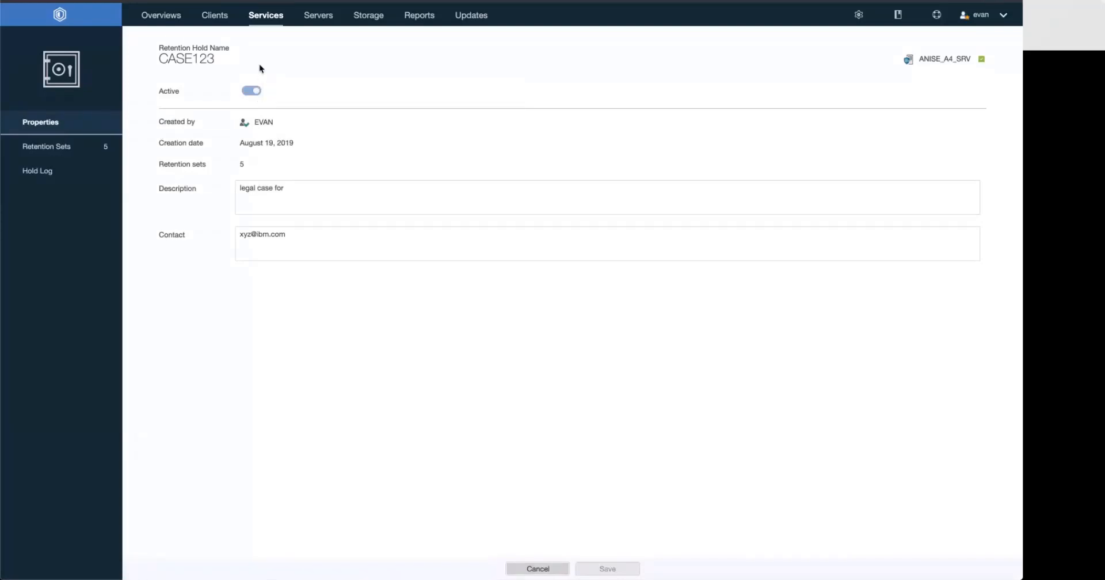
Add the yearly retention set from January 5, 2019 to a new hold named CASEABC with the reason "legal"
click(267, 16)
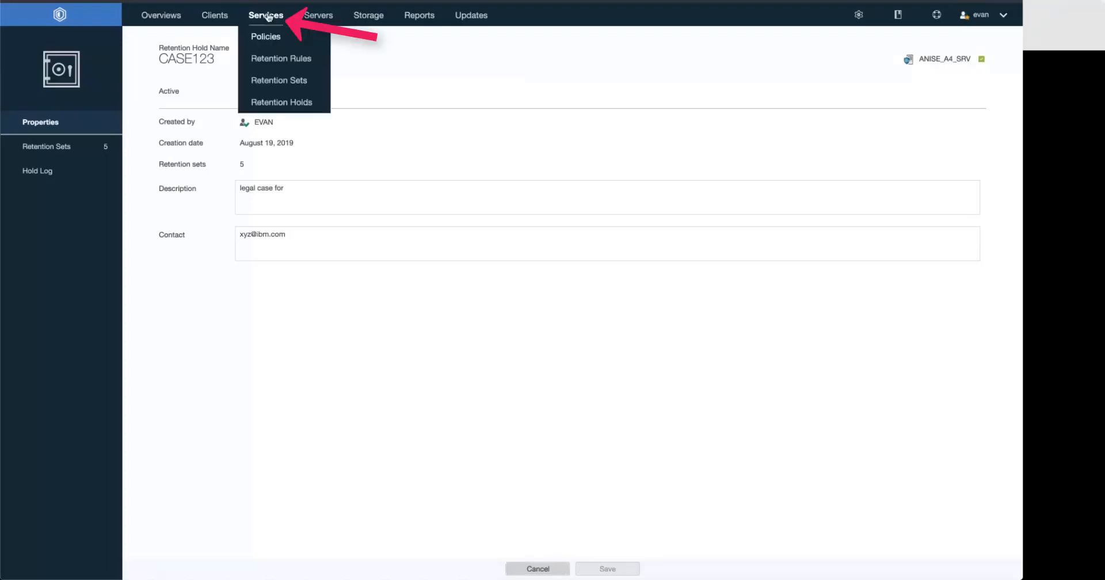
click(275, 84)
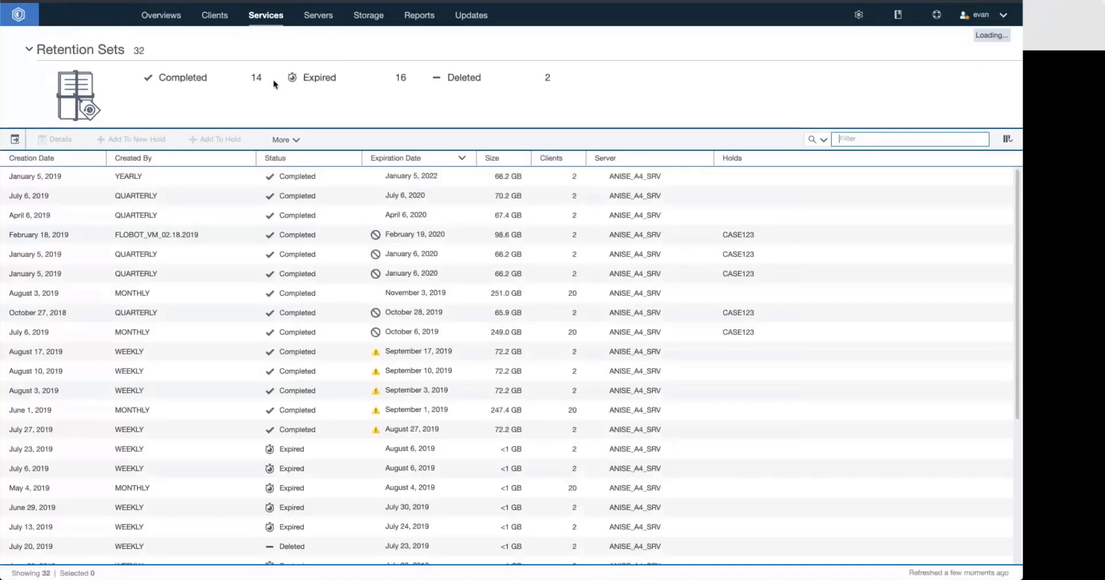
click(168, 179)
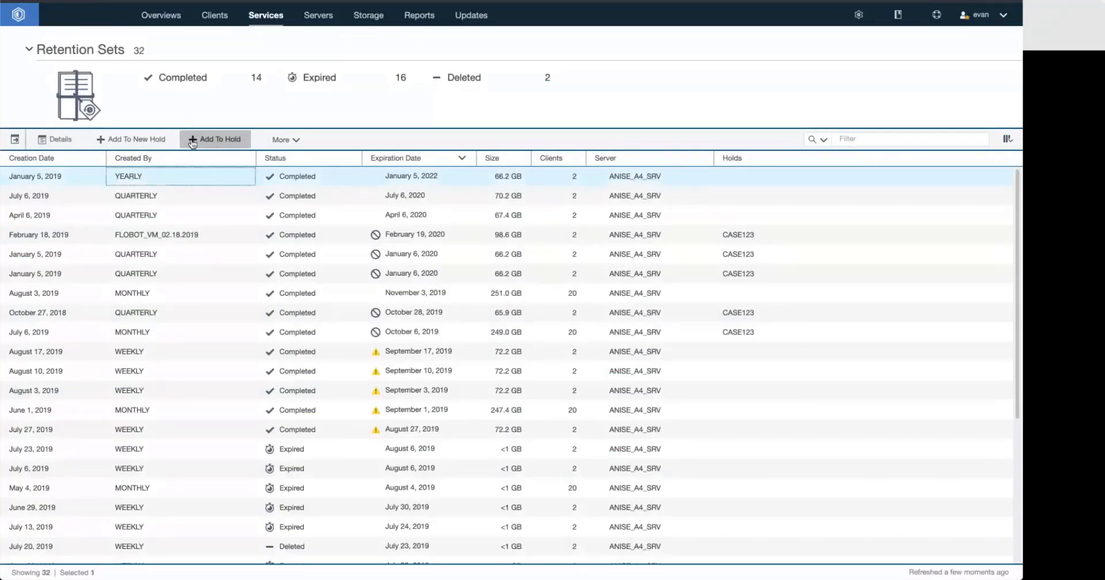
click(134, 141)
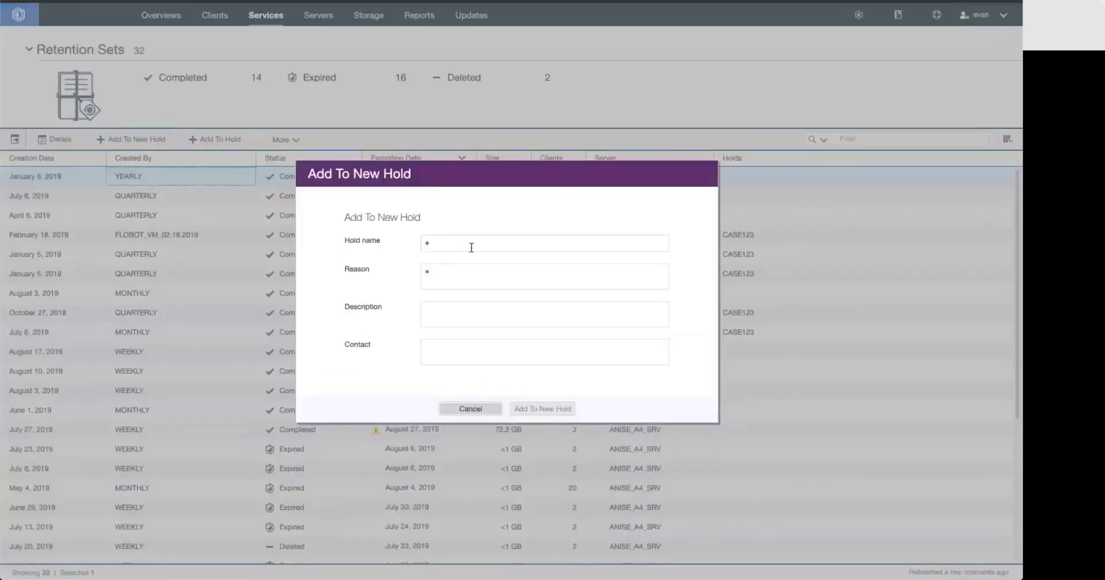
click(471, 248)
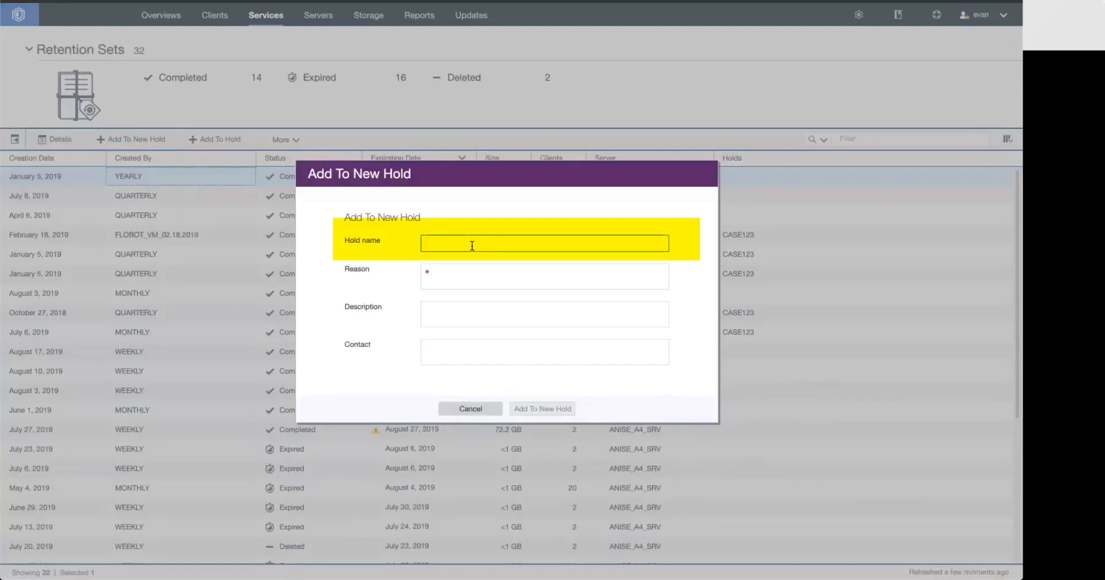
text(case)
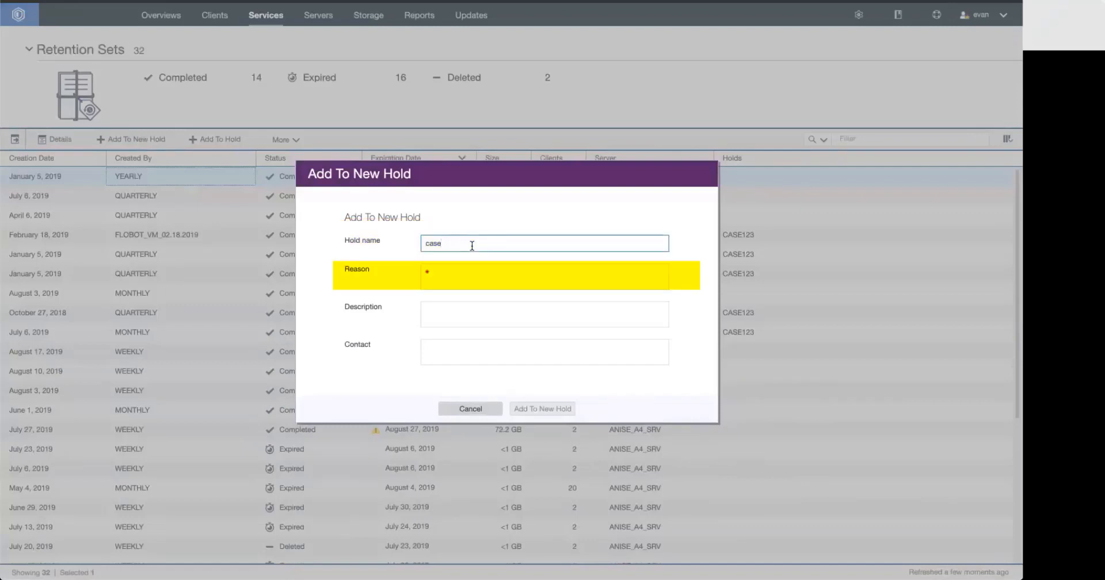
text(abc)
key(Tab)
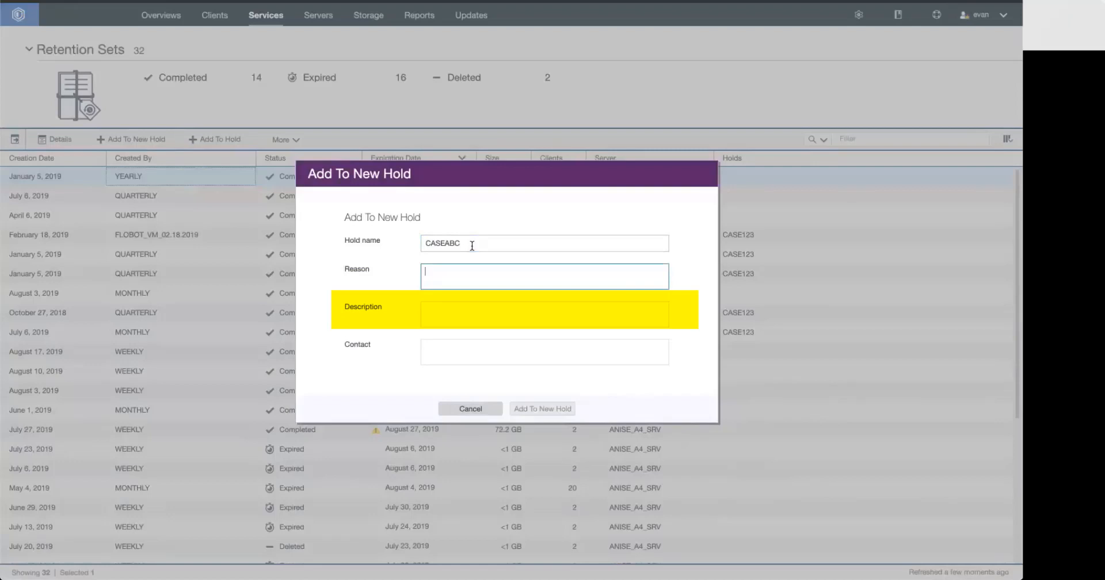
text(legal)
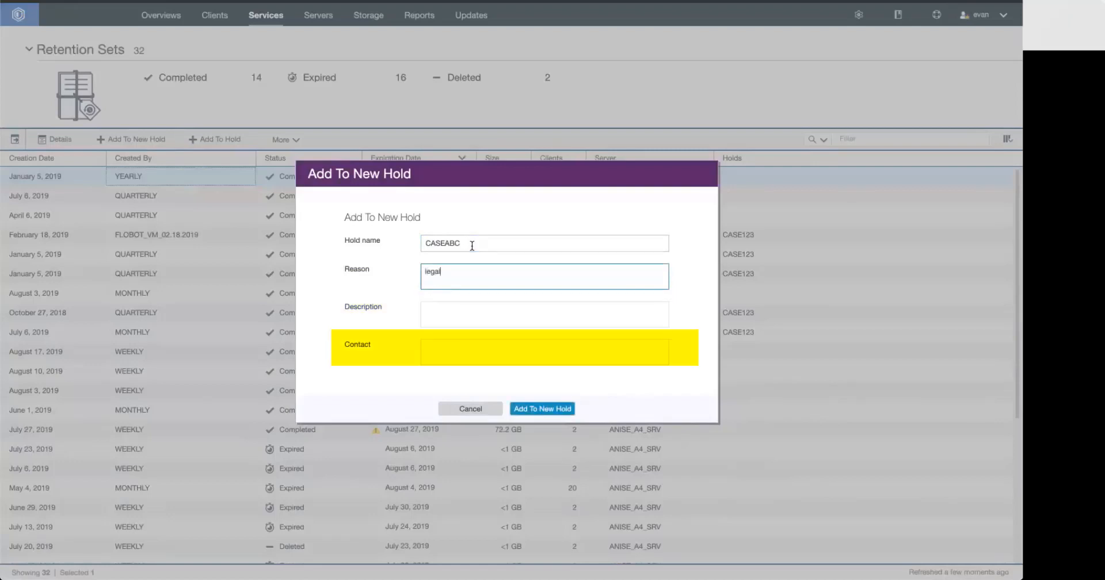
click(532, 414)
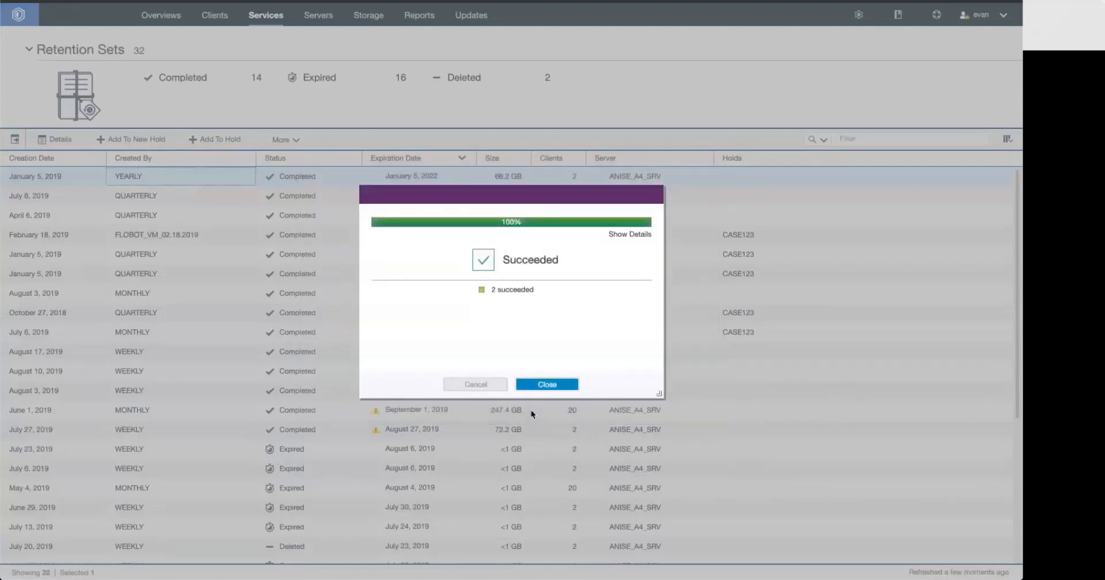
Check the detailed results of creating hold CASEABC and dismiss the summary
click(548, 386)
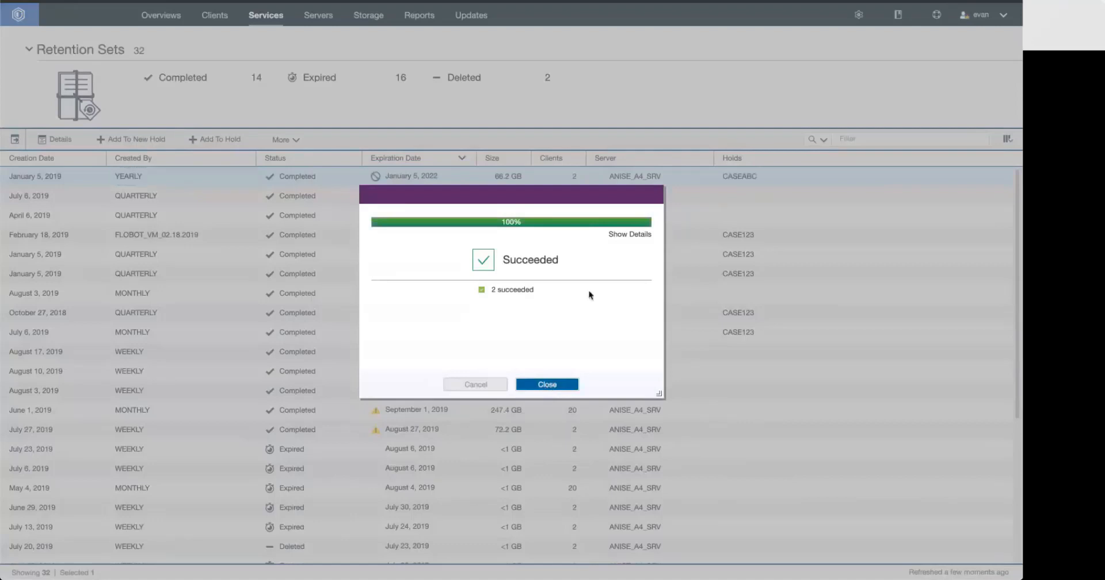
click(622, 234)
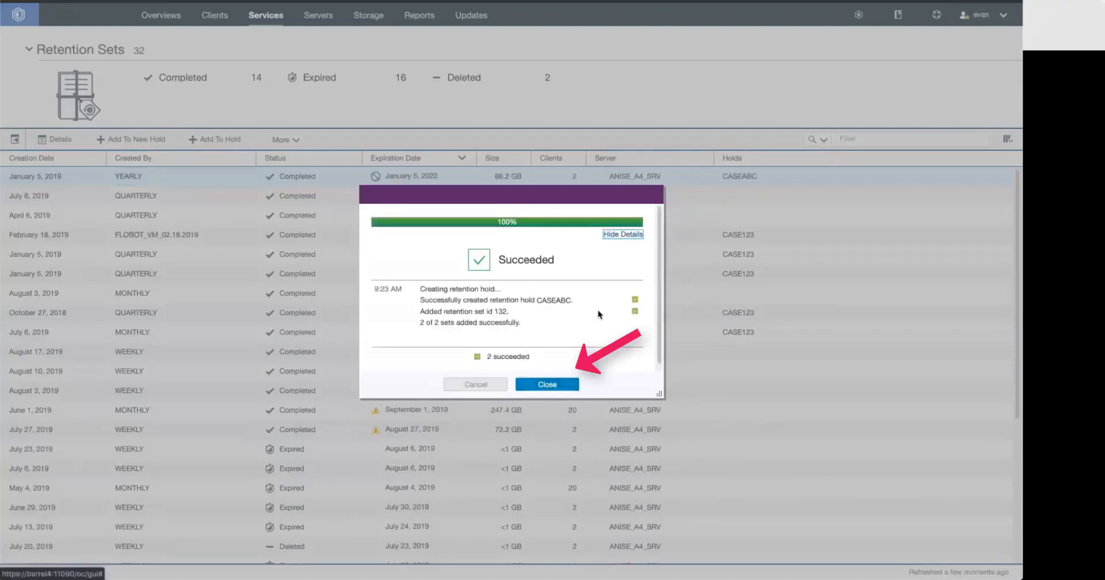
click(562, 385)
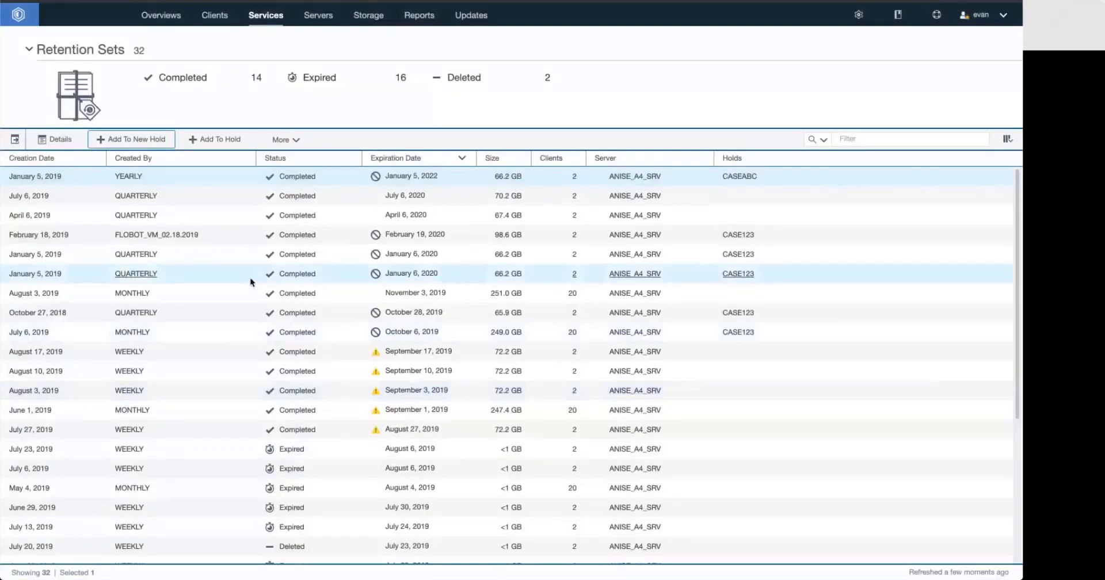
Add the January 5, 2019 yearly retention set to hold CASE123 as well, with the reason "add to legal case 123"
click(220, 141)
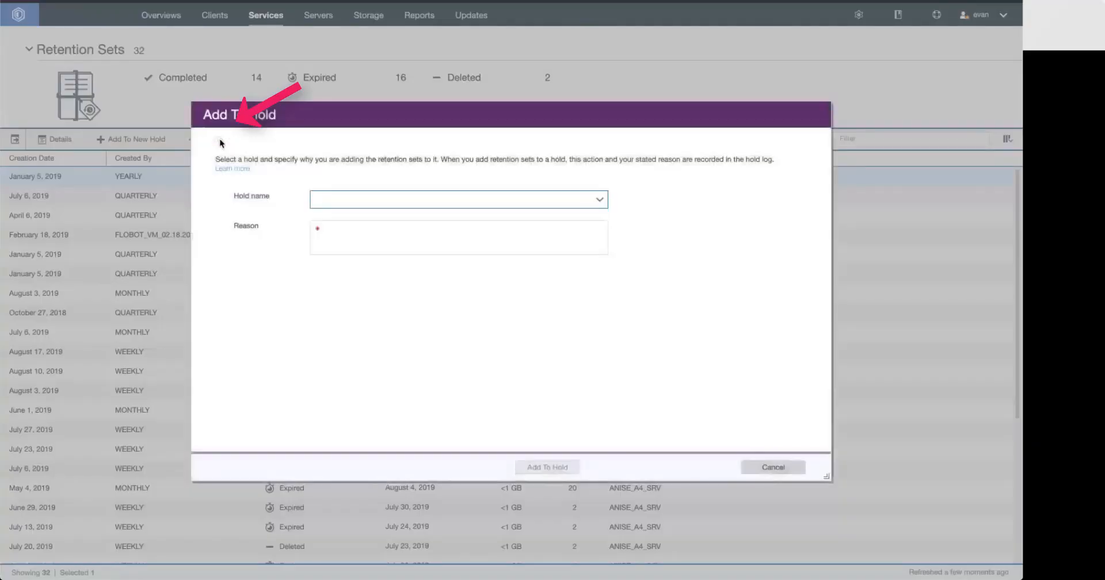
click(600, 202)
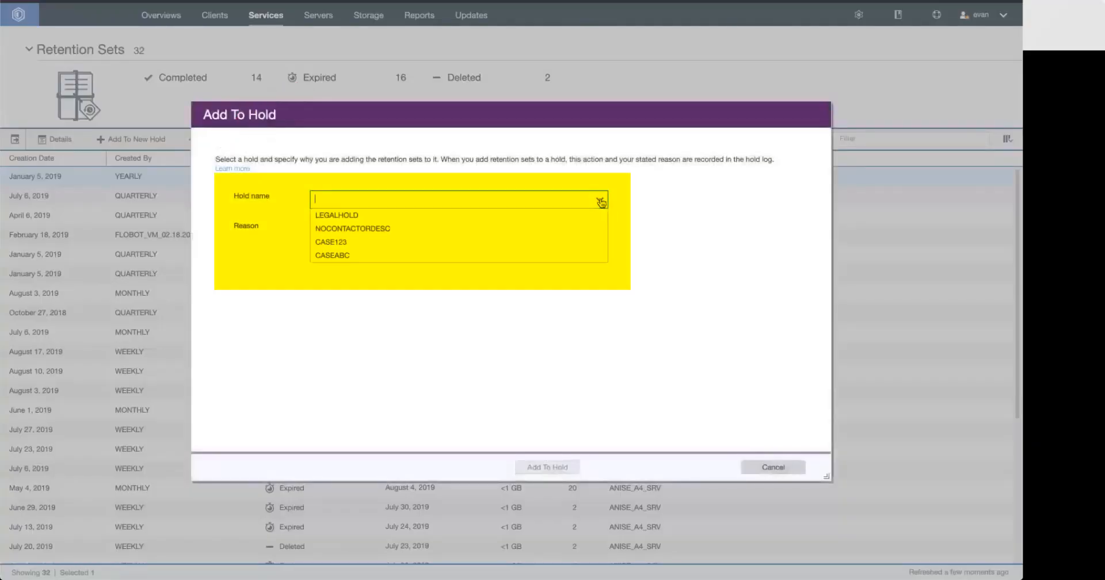
click(541, 245)
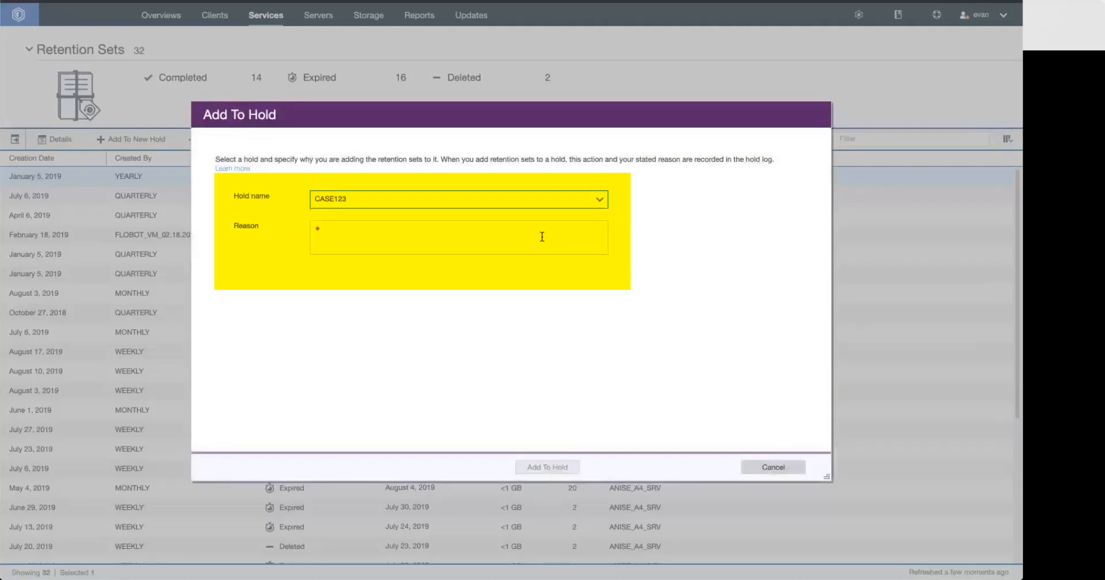
click(543, 236)
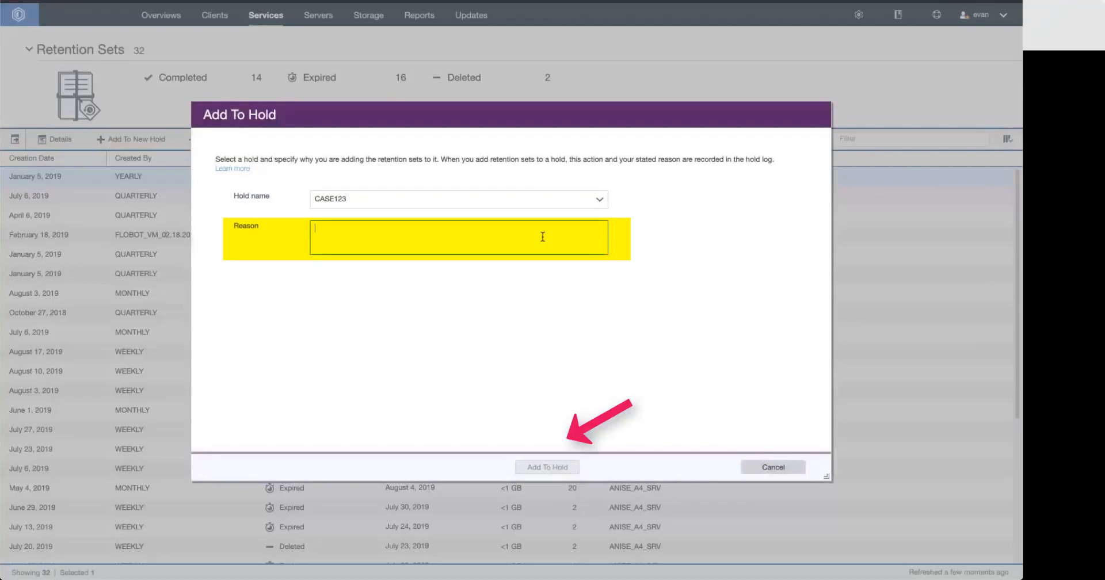
text(add to legal case 123)
click(547, 467)
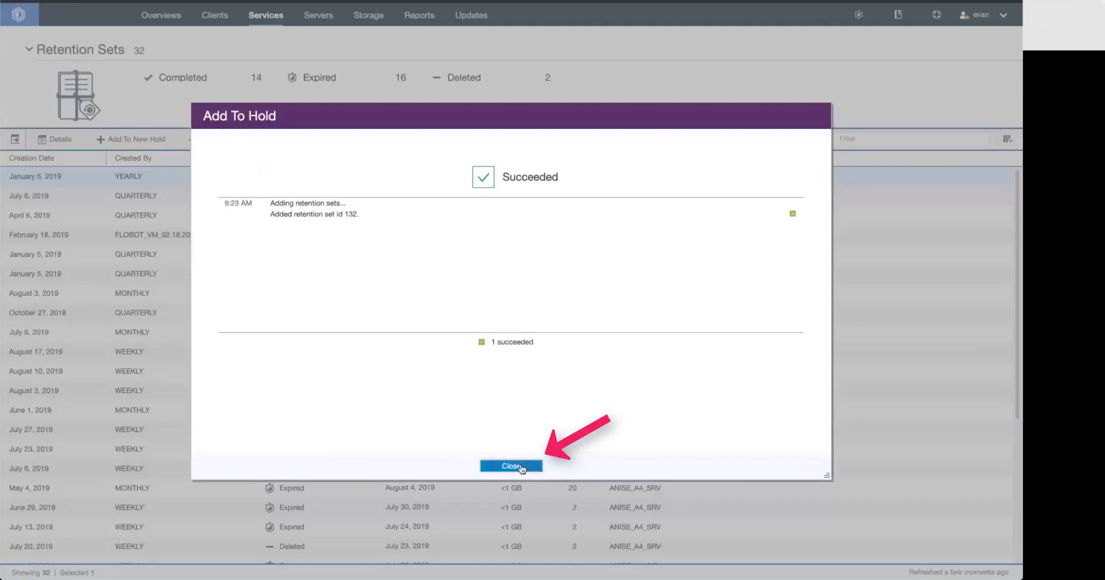
click(521, 467)
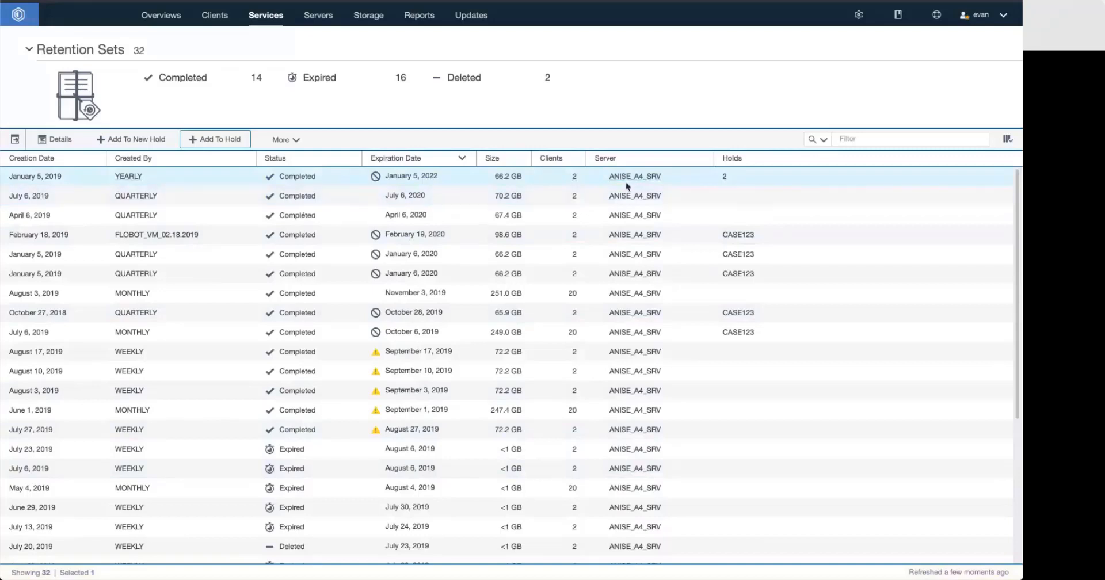
Examine the yearly retention set's properties, retention holds and activity log, and view the retention rules
mouse_move(727, 183)
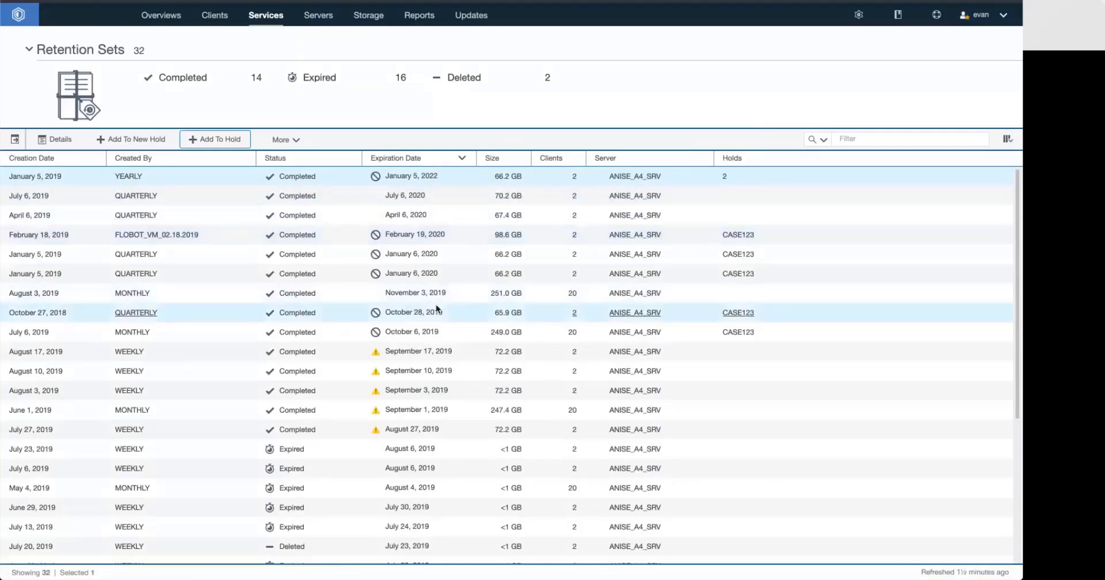
mouse_move(378, 354)
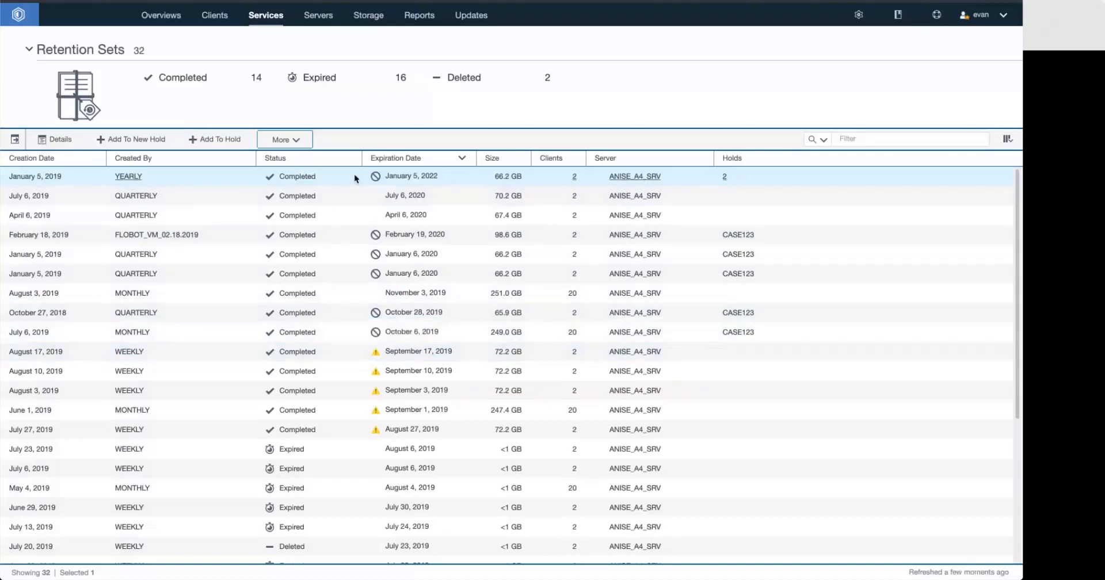
double_click(355, 178)
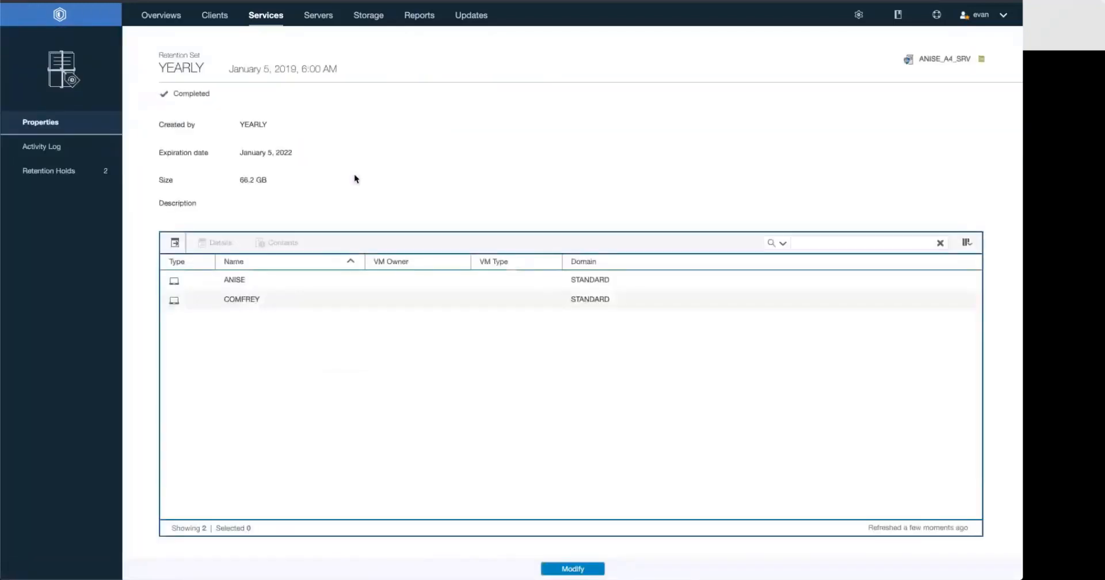
click(81, 175)
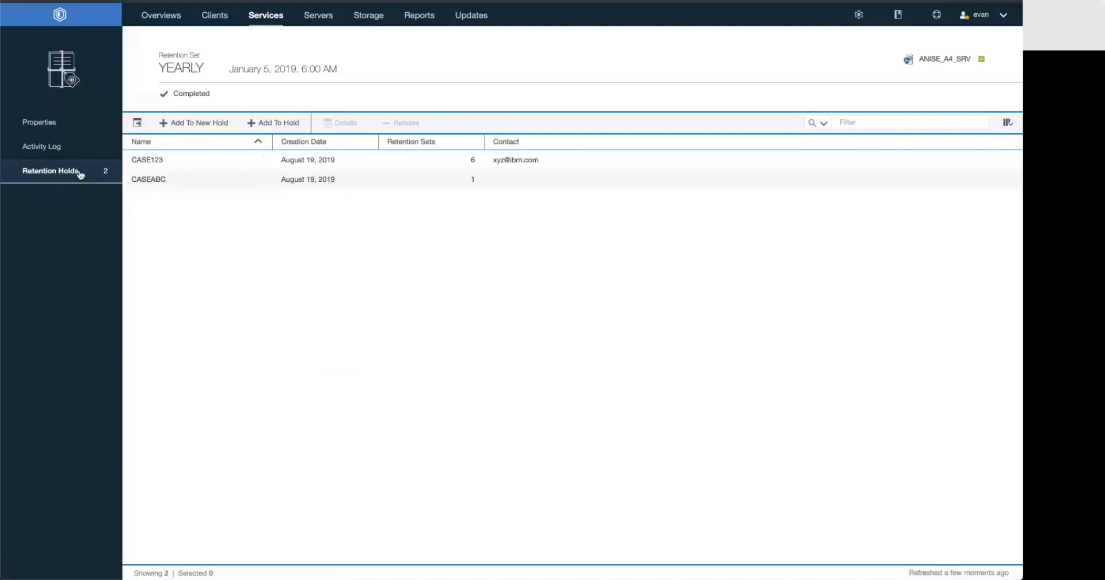
click(93, 156)
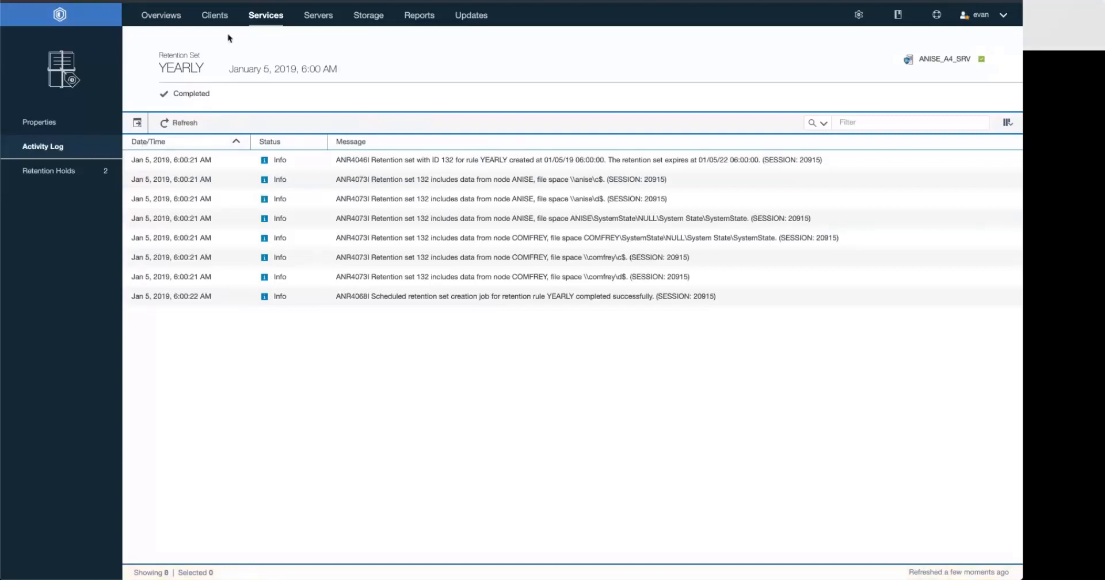
mouse_move(264, 21)
click(275, 60)
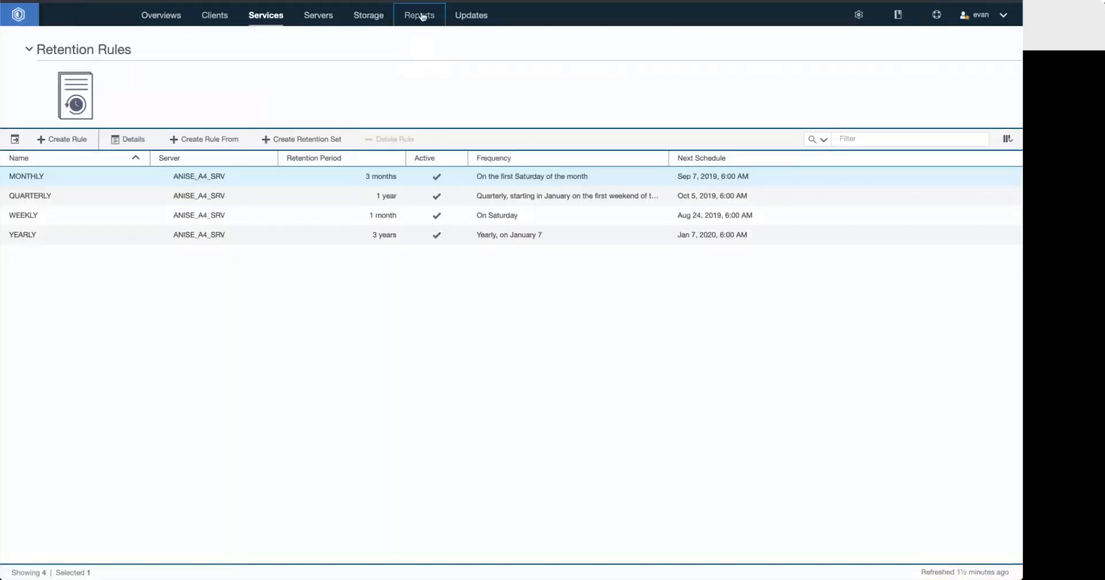
Start a new report of the Operational Overview type
click(422, 17)
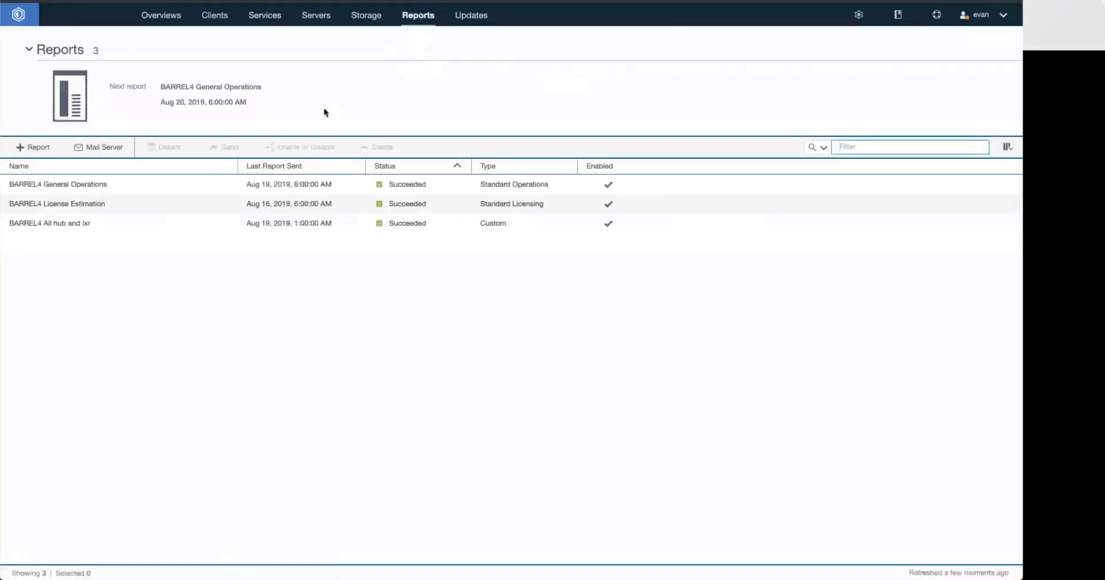
click(33, 150)
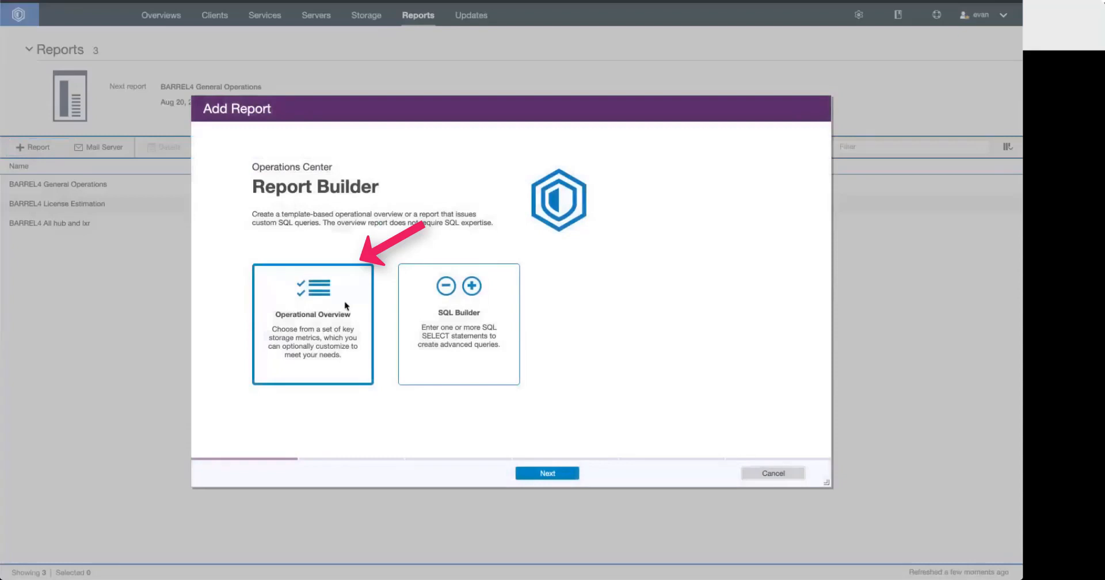
click(548, 474)
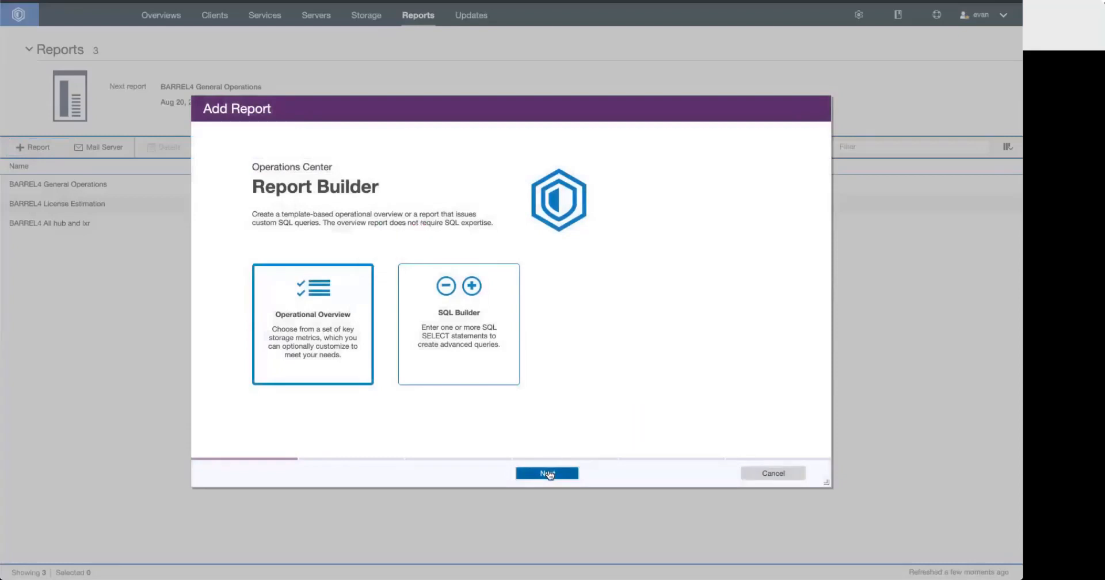
Name the report "holds", enter the recipient's e-mail address and continue to the section selection
click(358, 200)
text(holds)
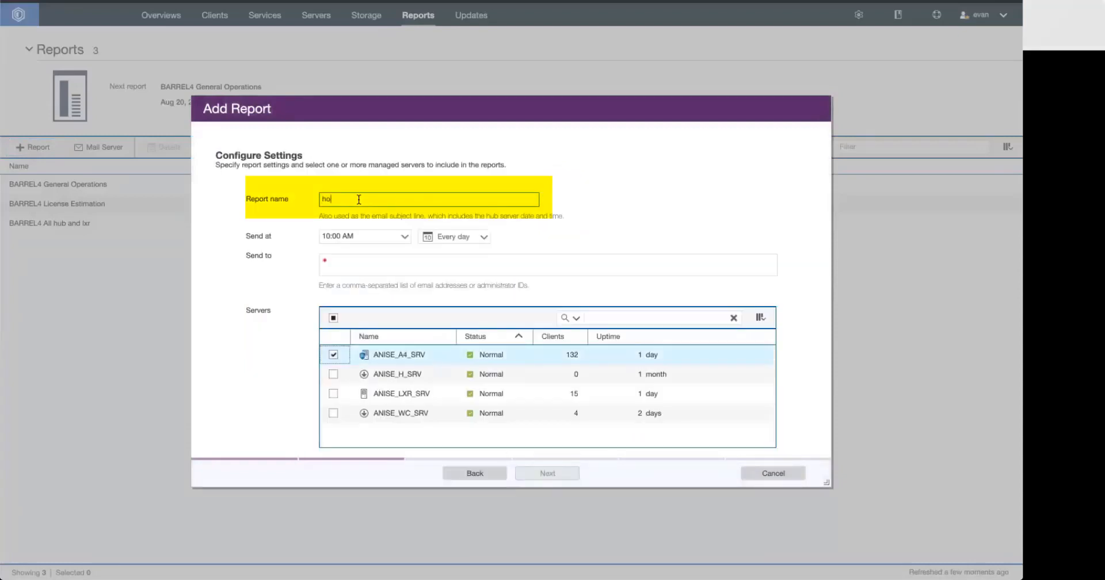
click(359, 259)
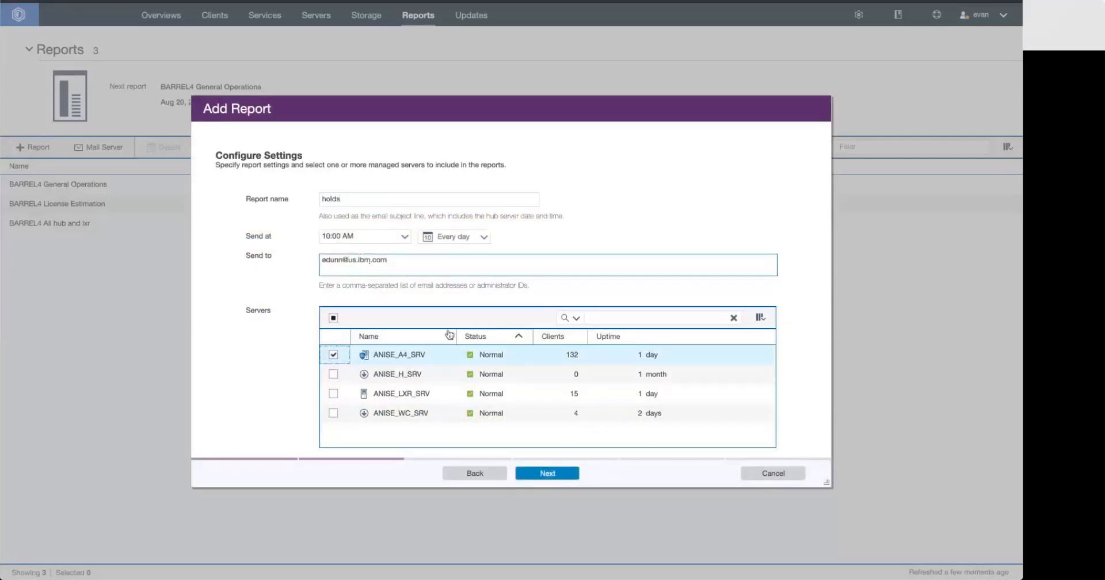
click(560, 477)
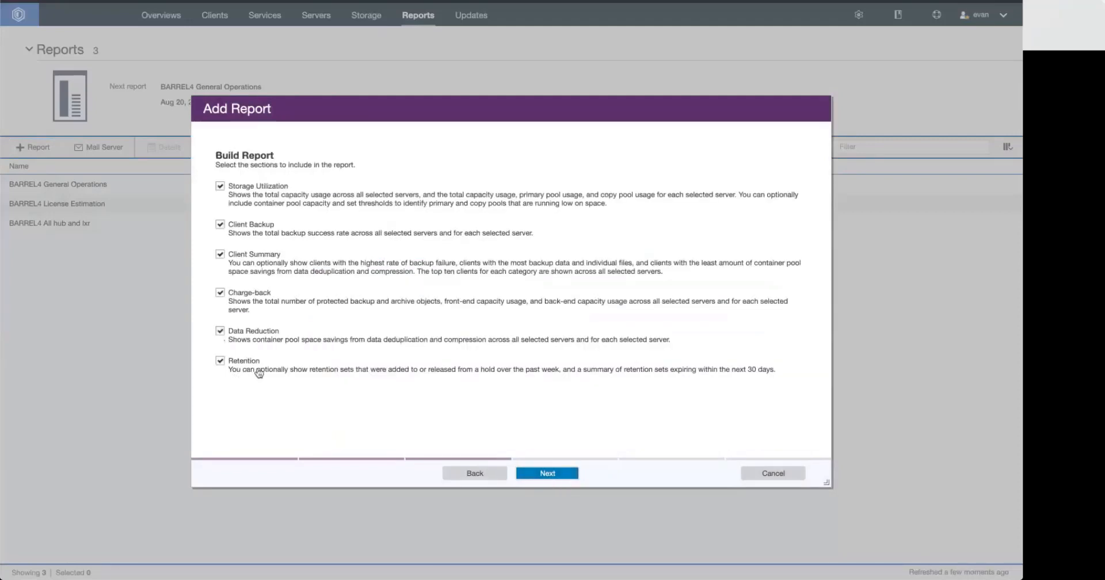
Limit the report to the Retention section by excluding Data Reduction, Charge-back, Client Summary, Client Backup and Storage Utilization
click(238, 337)
click(236, 295)
click(241, 256)
click(250, 226)
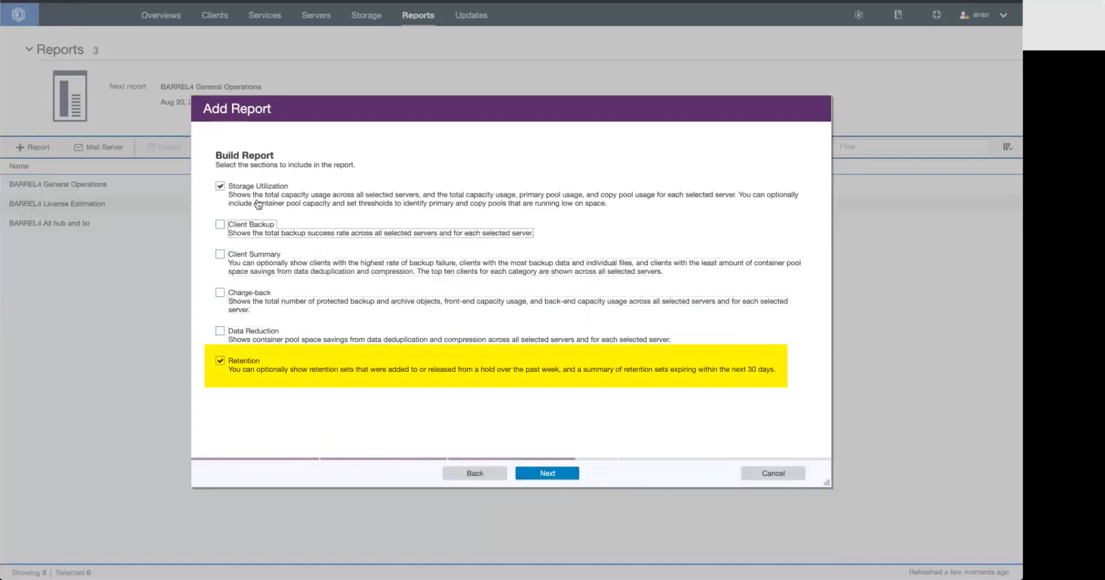
click(256, 203)
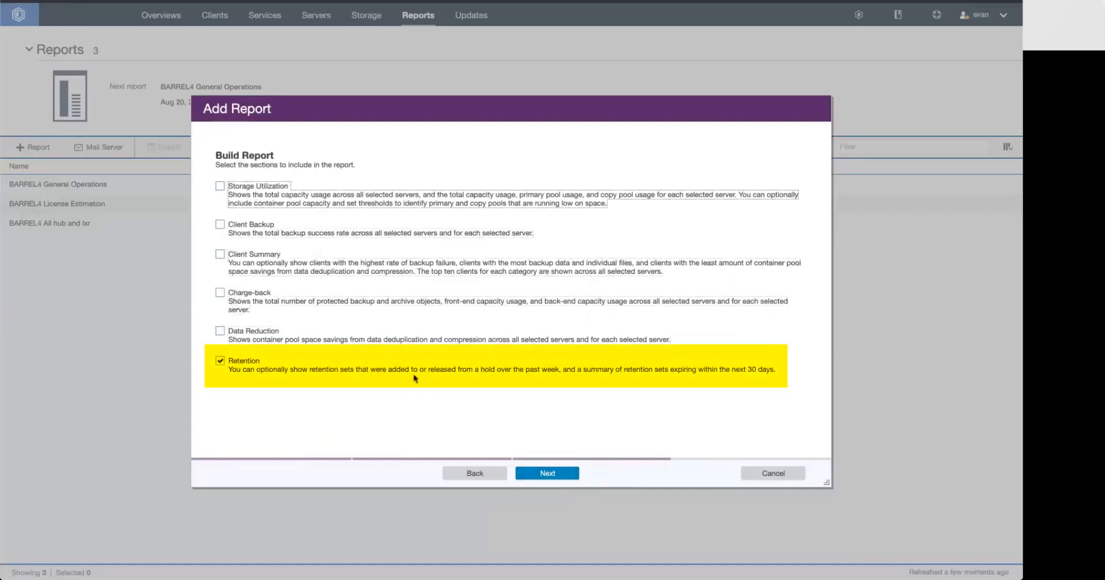
Create the report with retention hold activity over the past week and retention sets expiring within the next 30 days, then dismiss the confirmation
click(530, 472)
click(530, 473)
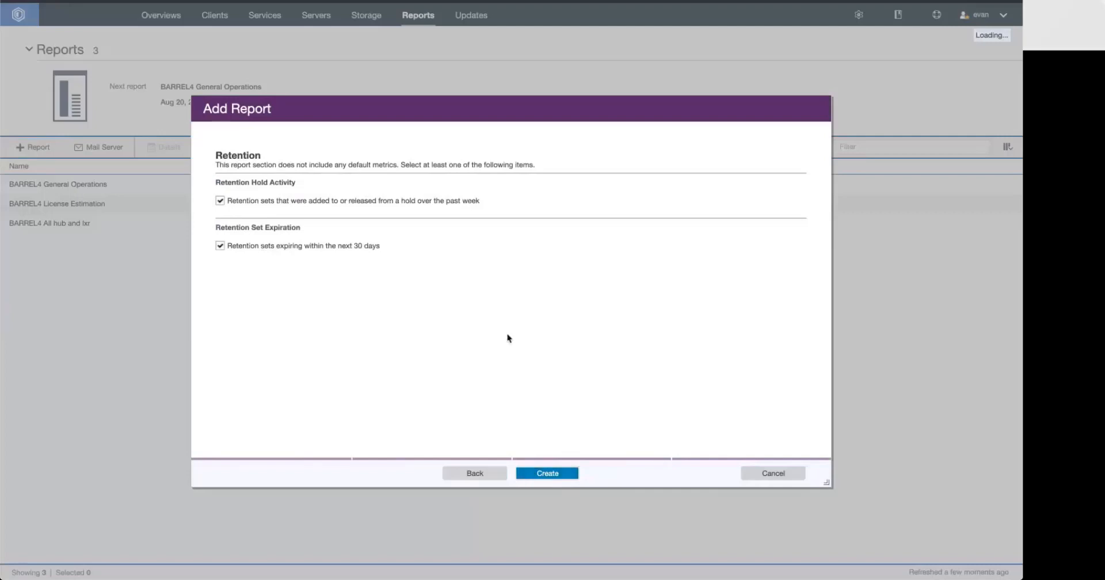
click(535, 476)
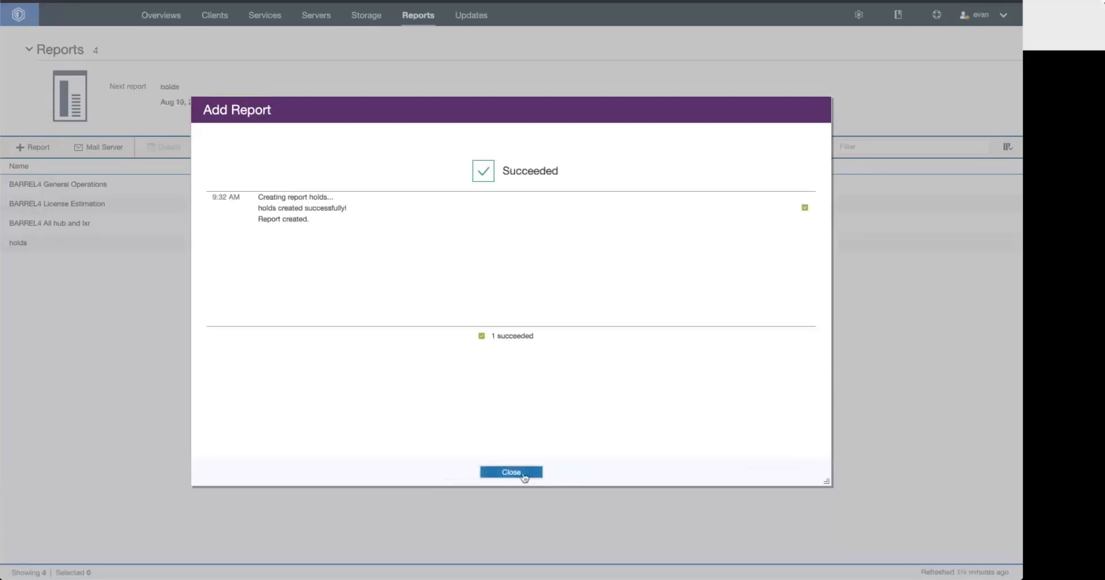
click(523, 477)
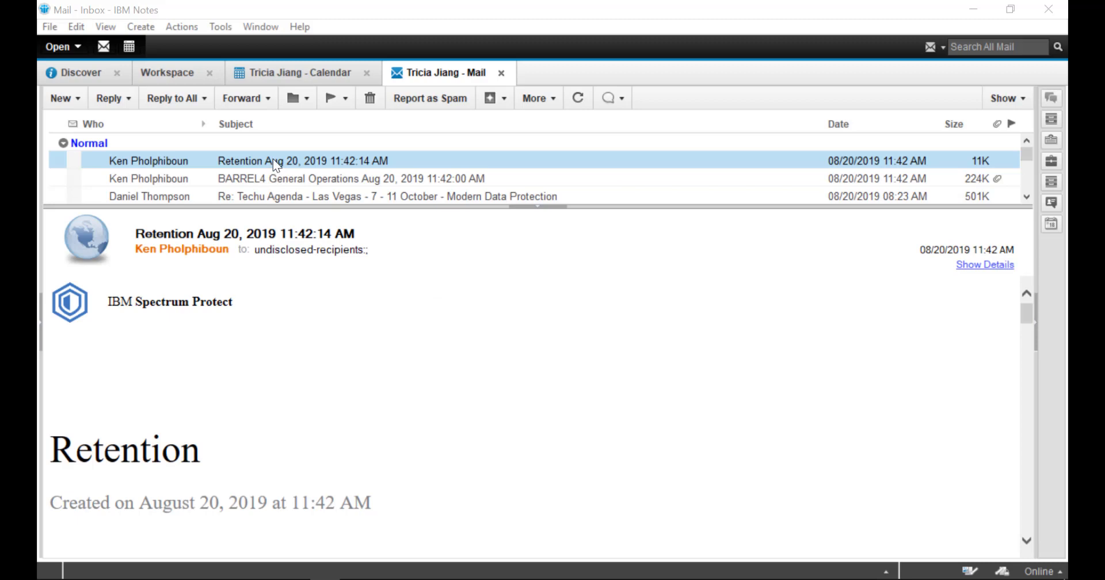
In the IBM Notes inbox, open the e-mailed Retention report, read through to the expiring retention sets and close it
double_click(273, 160)
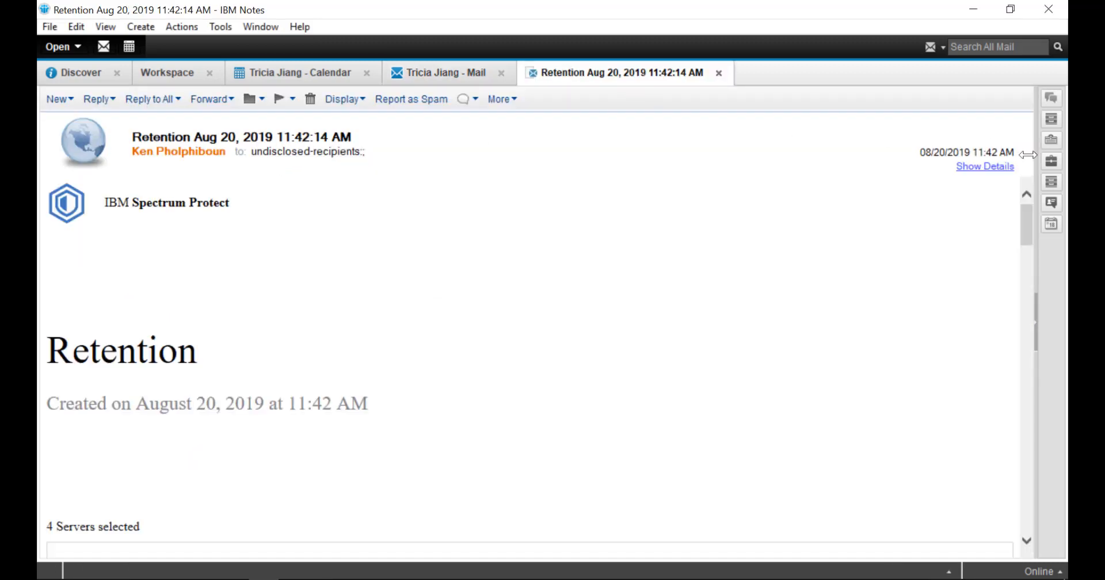
drag(1023, 213, 1068, 519)
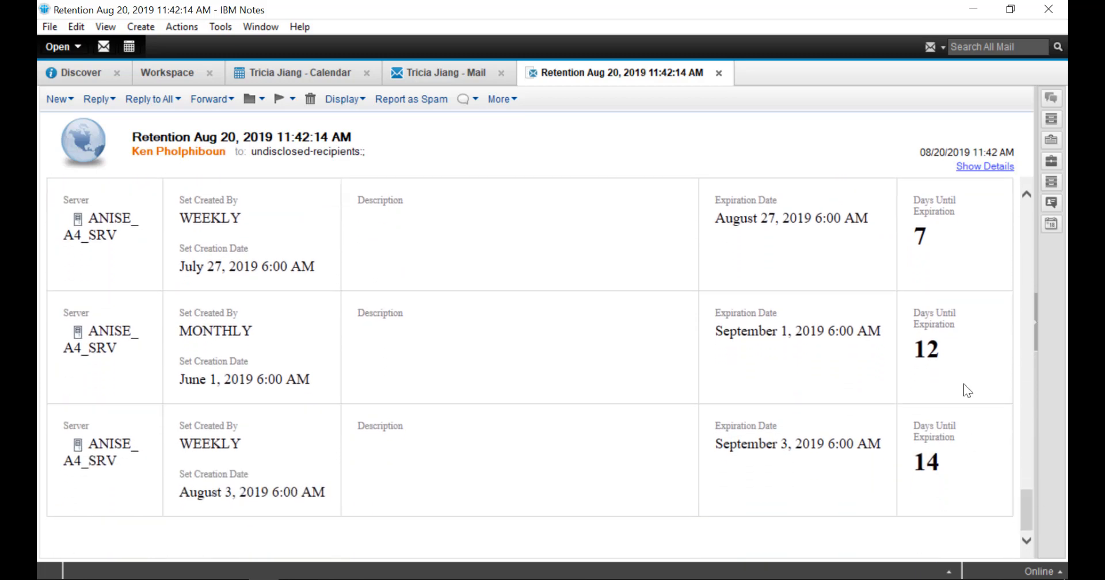
key(Escape)
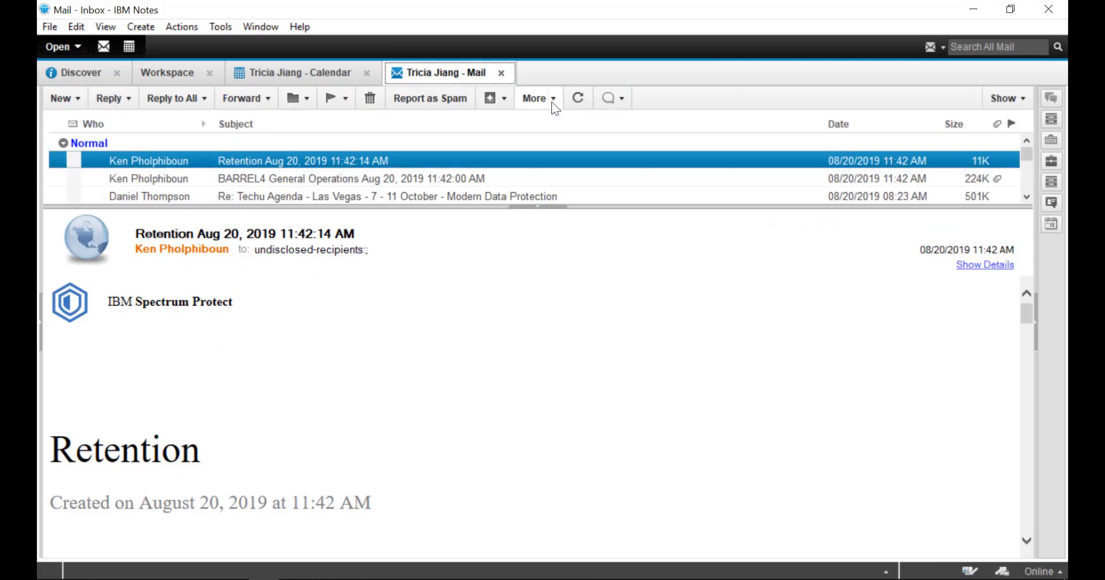
Open the e-mailed BARREL4 General Operations report and examine its executive summary and 24-hour activity
click(352, 179)
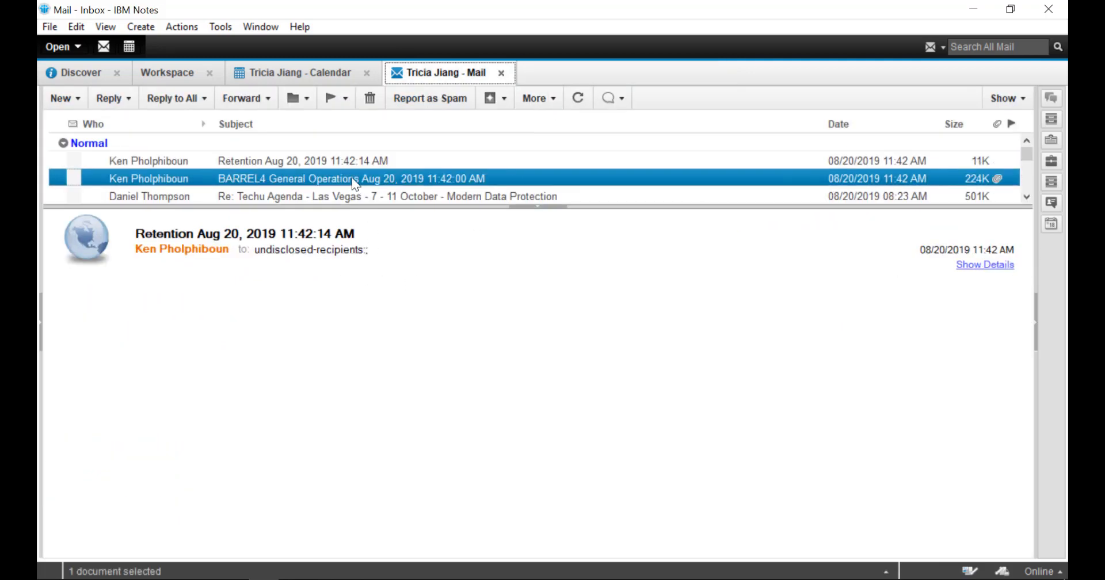
double_click(351, 179)
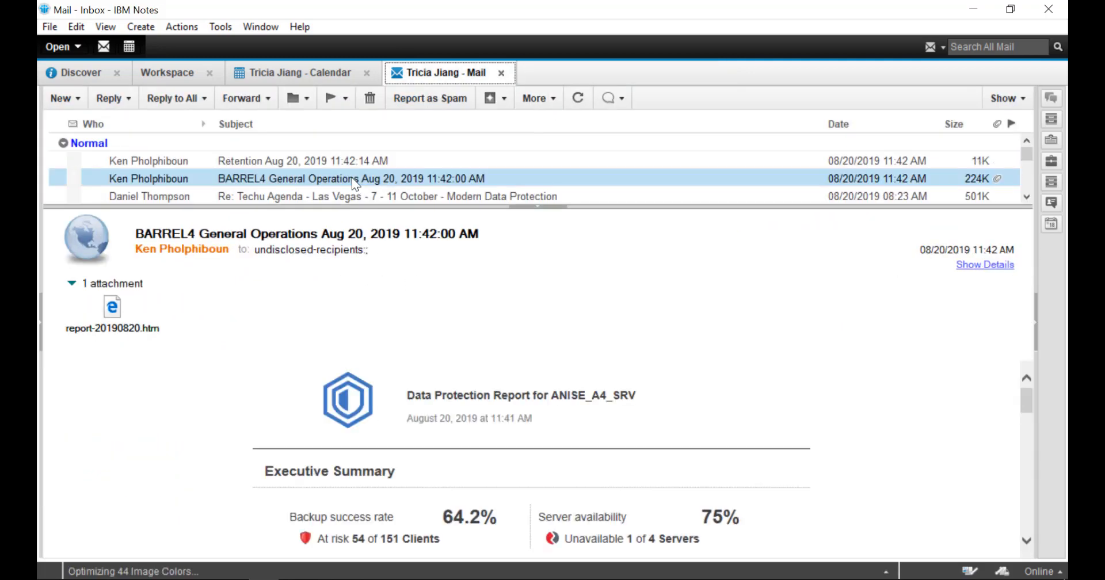
scroll(282, 296, down, 5)
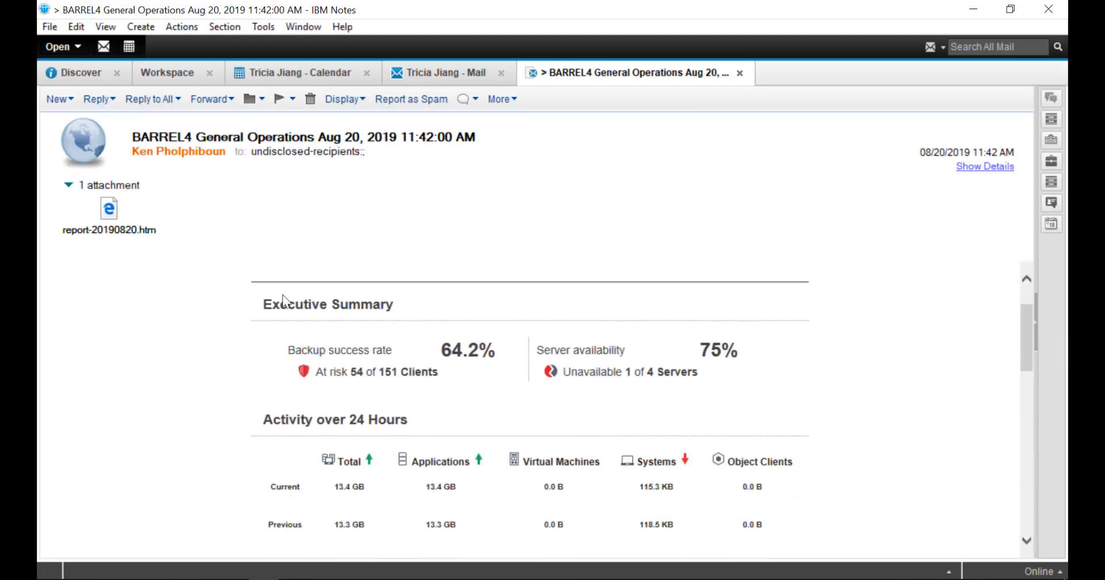